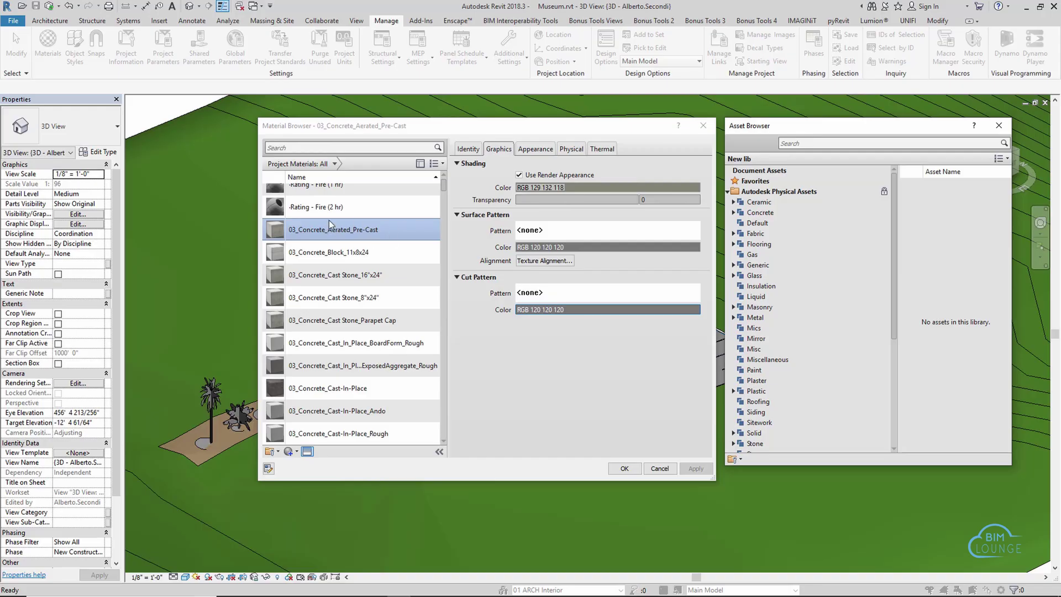
- Browse the Ceramic category of the Autodesk Physical Assets library
left_click(759, 202)
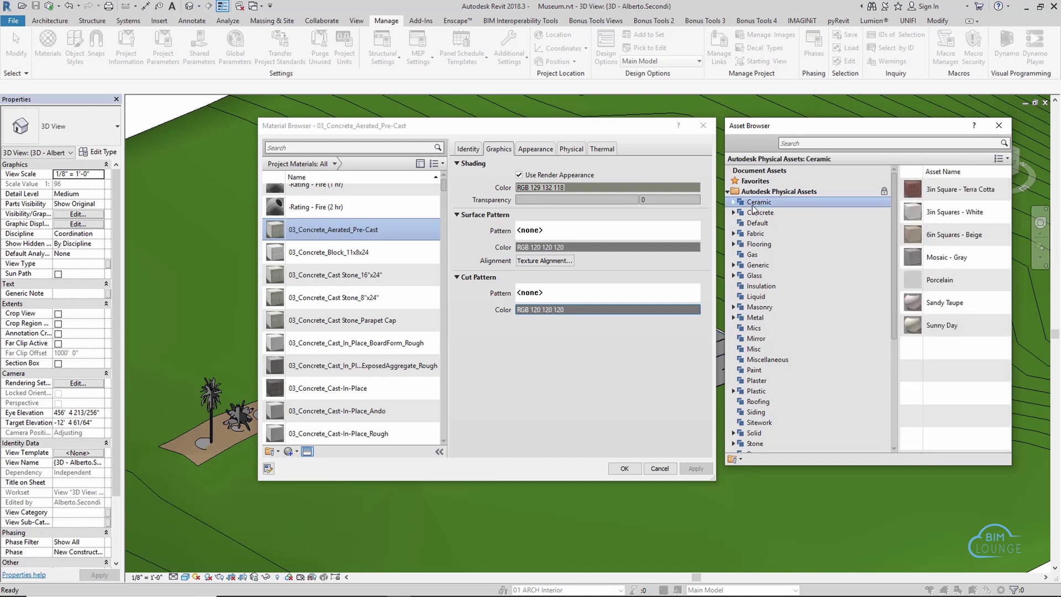
left_click(727, 192)
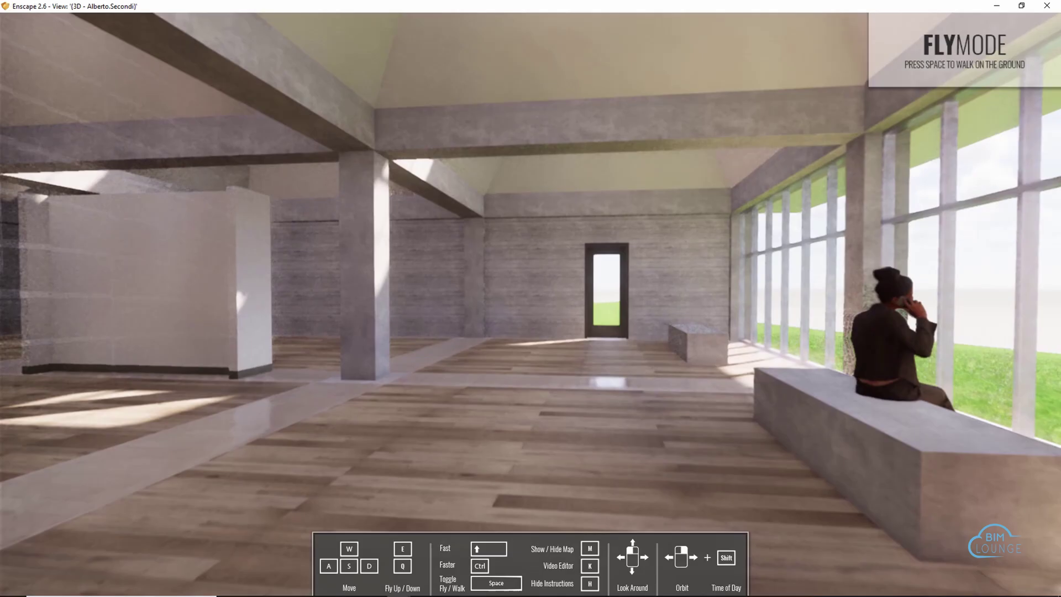
key("space")
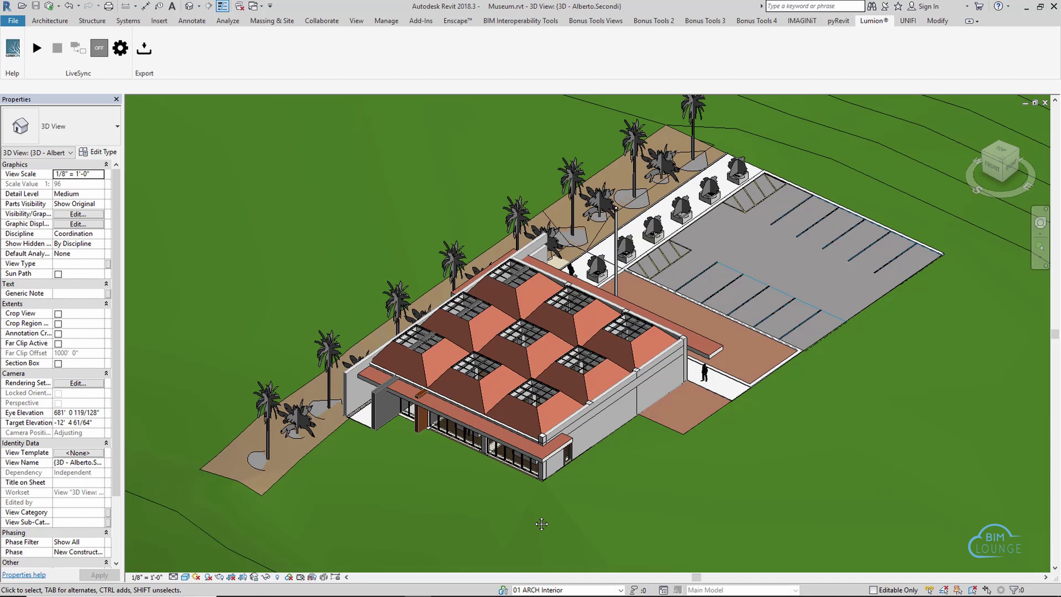
- Hide the whole planting category in the 3D view, using one of the palm trees as reference
left_click(276, 405)
right_click(276, 405)
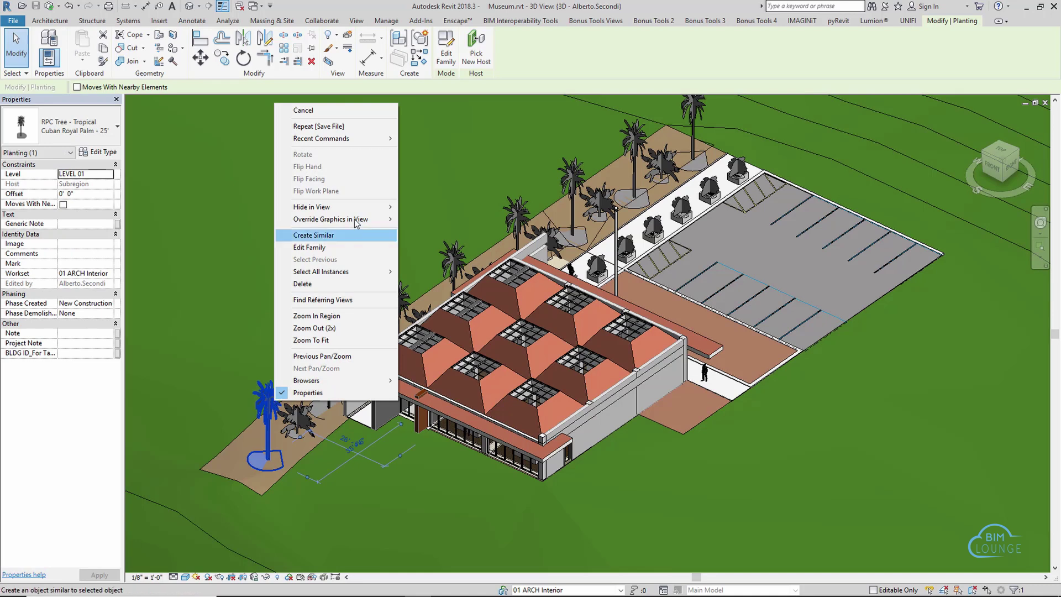
mouse_move(354, 213)
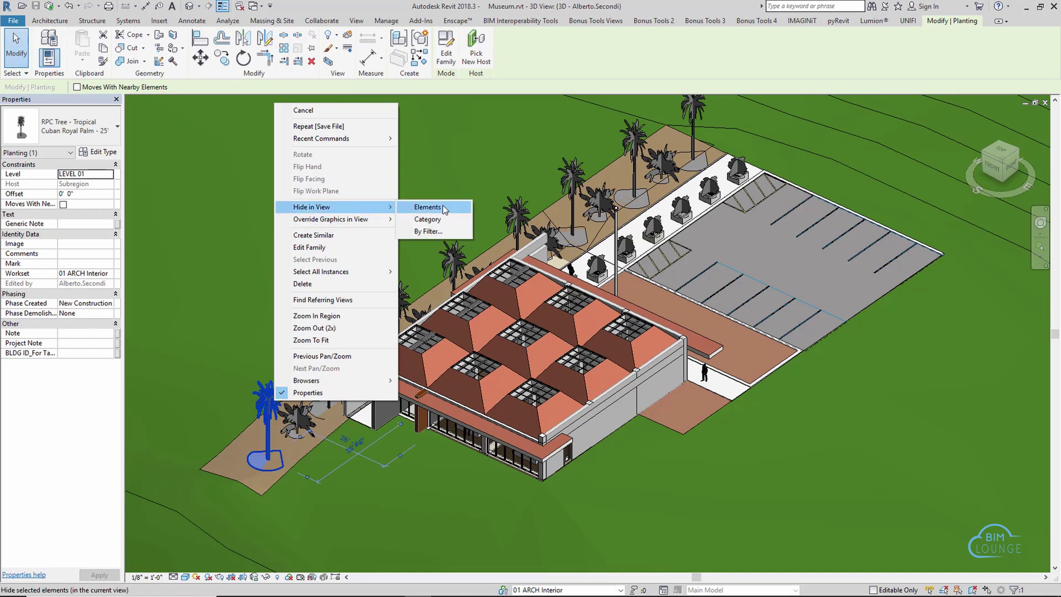
left_click(442, 218)
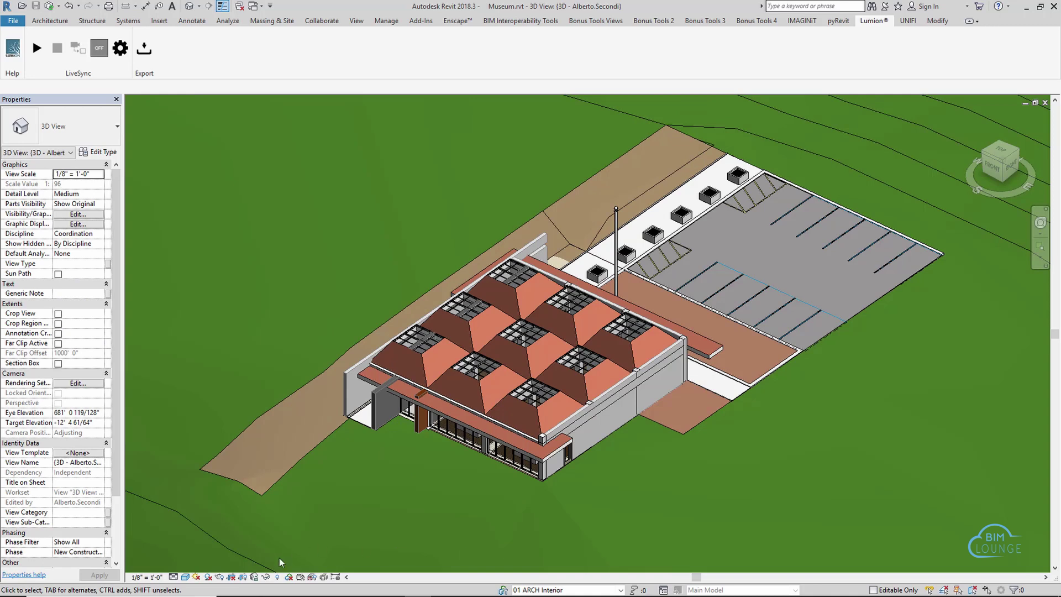
- Reveal the hidden elements temporarily to examine the project base point at the building's front wall corner
left_click(276, 577)
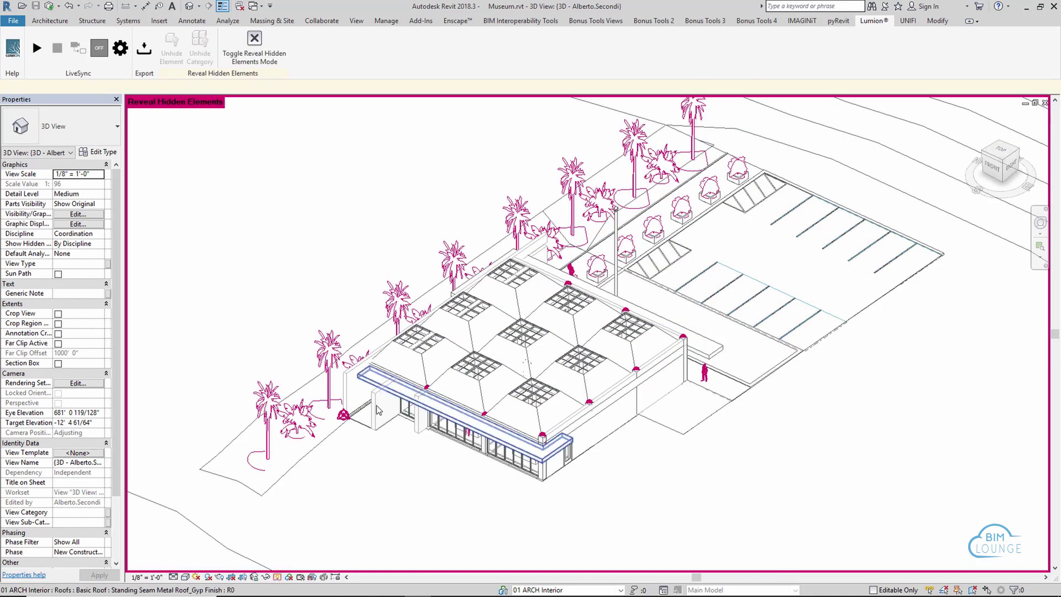
scroll(341, 413, "up", 8)
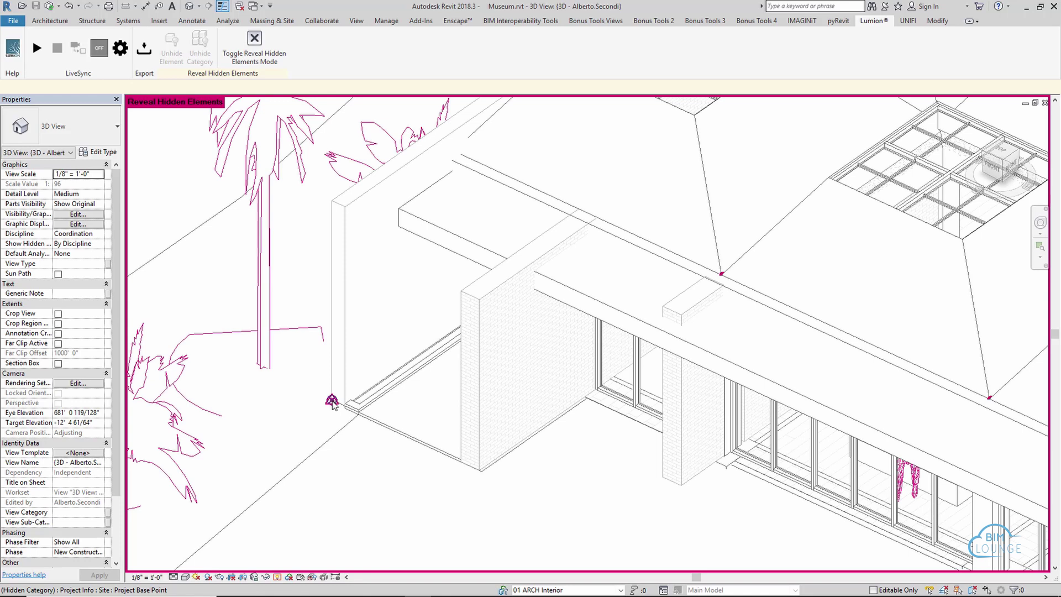
left_click(277, 577)
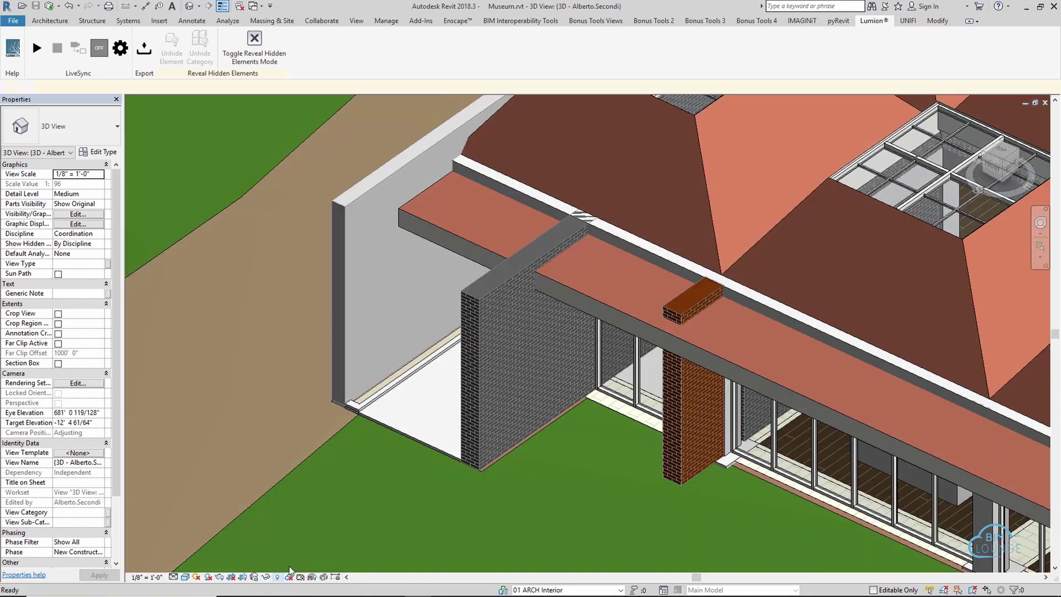
- Export the museum model to Lumion with the Base Point (project north) insertion point, including collected textures and nodes
scroll(383, 393, "down", 7)
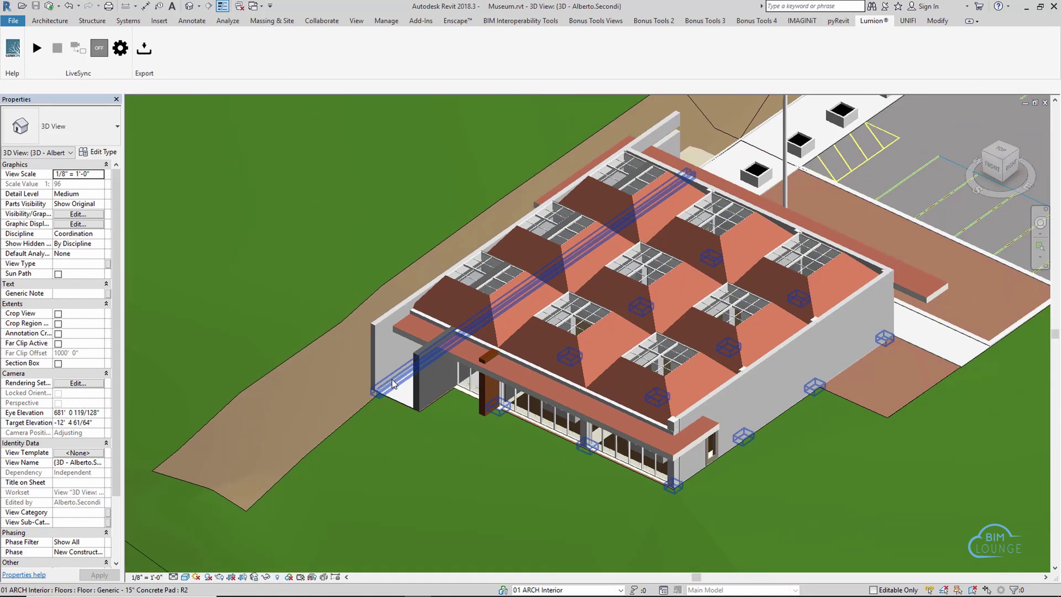
scroll(383, 393, "up", 1)
middle_click_drag(384, 411, 368, 427)
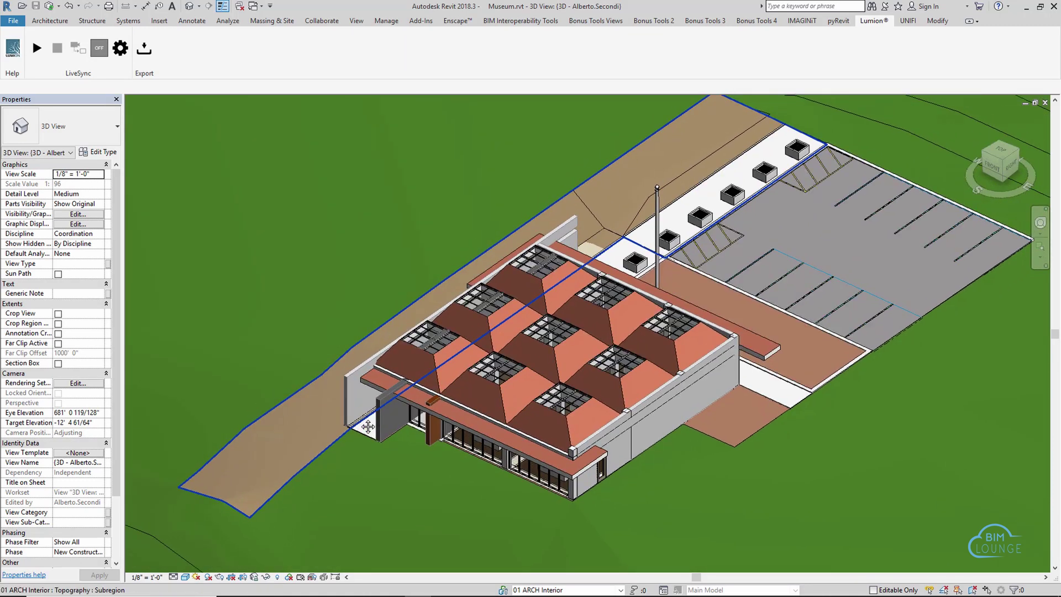
left_click(144, 49)
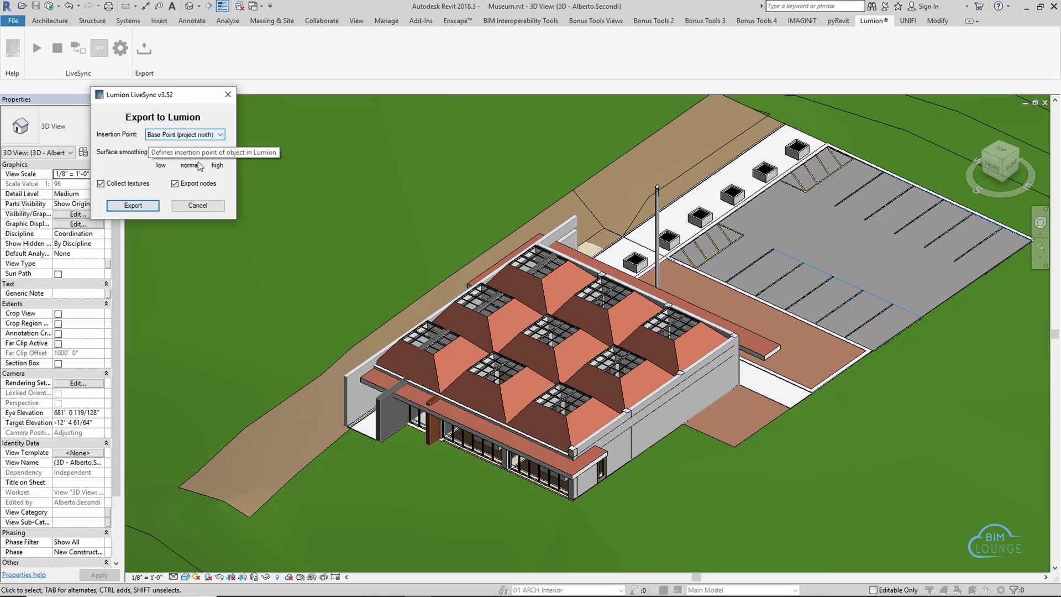
left_click(149, 209)
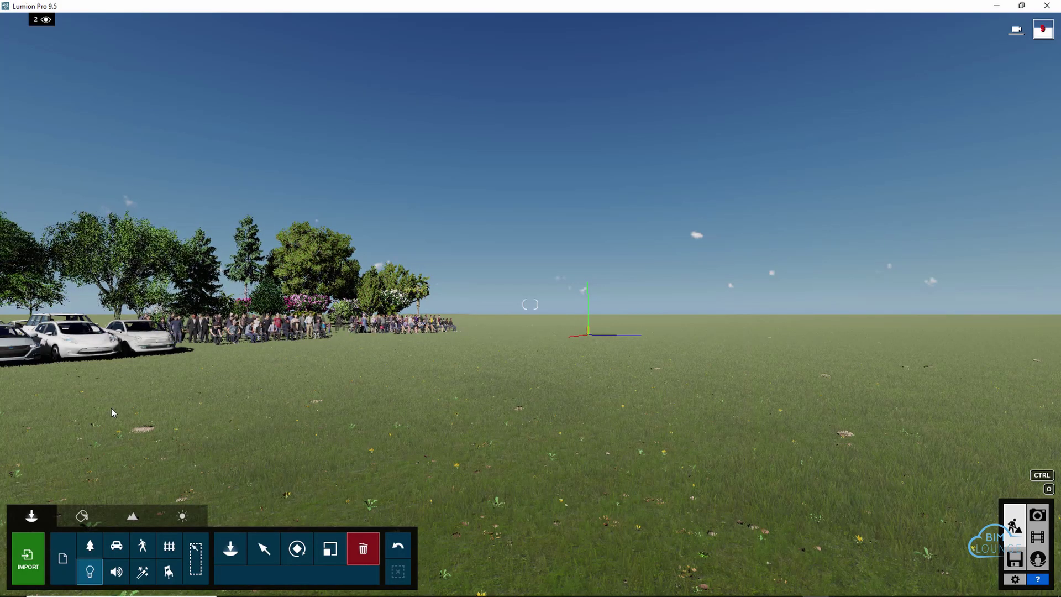
- In Lumion, import Museum.dae as Museum without animations or edges and place the model on the grass
left_click(27, 558)
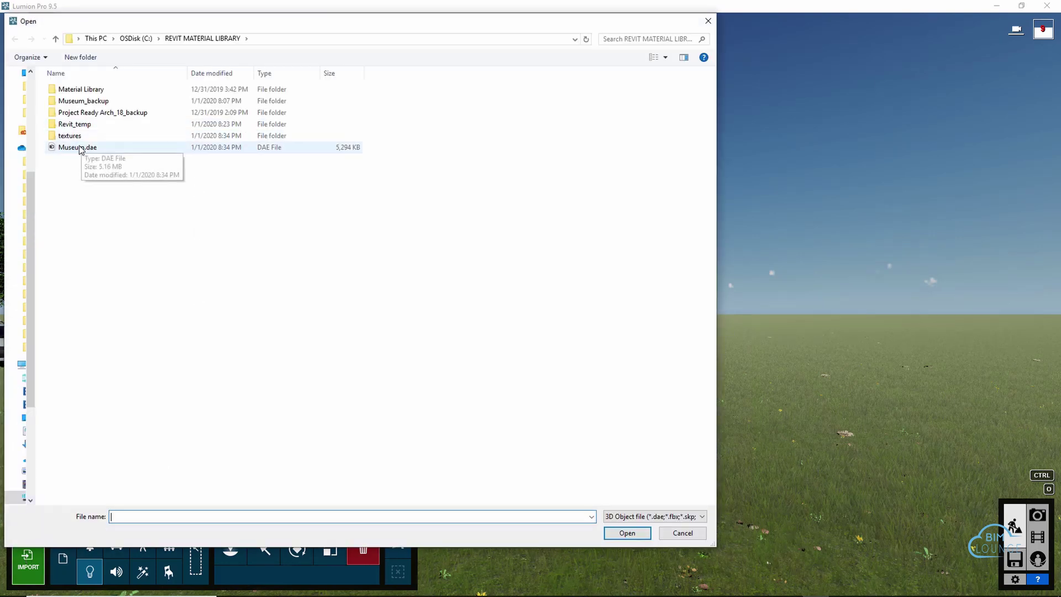
left_click(81, 148)
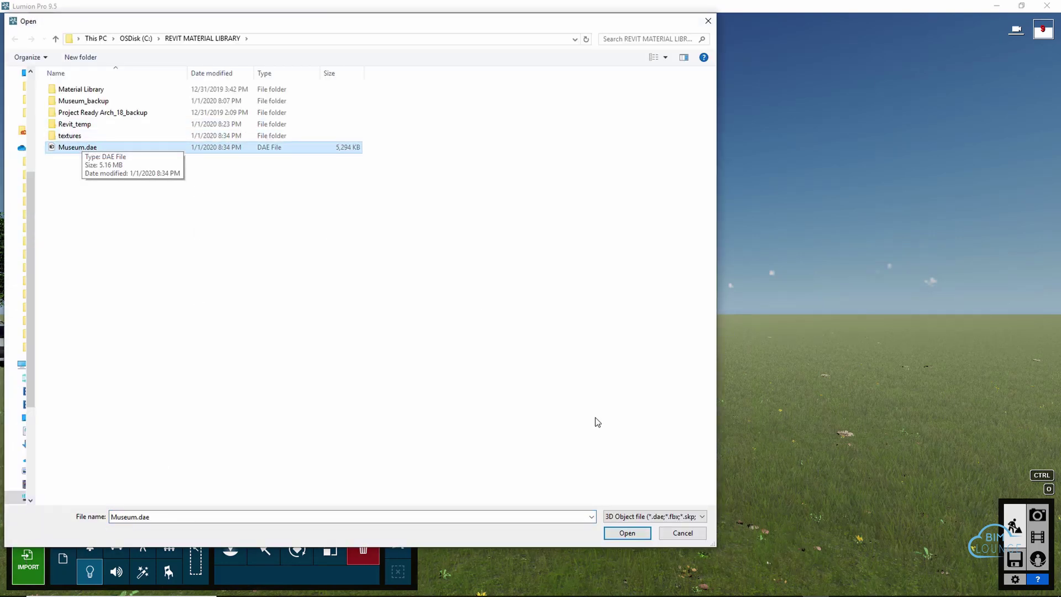
left_click(628, 533)
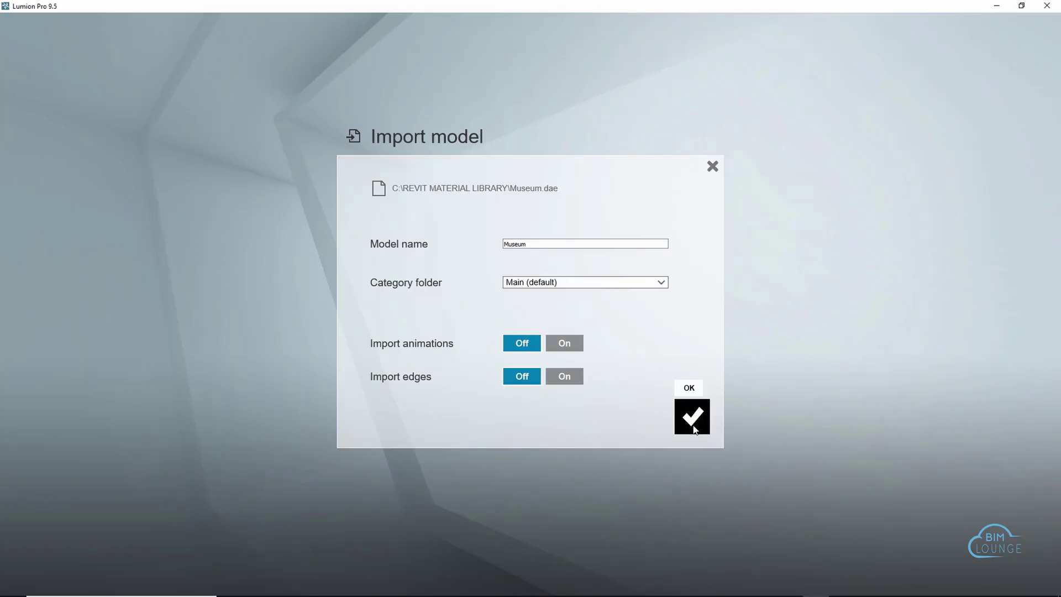
left_click(691, 418)
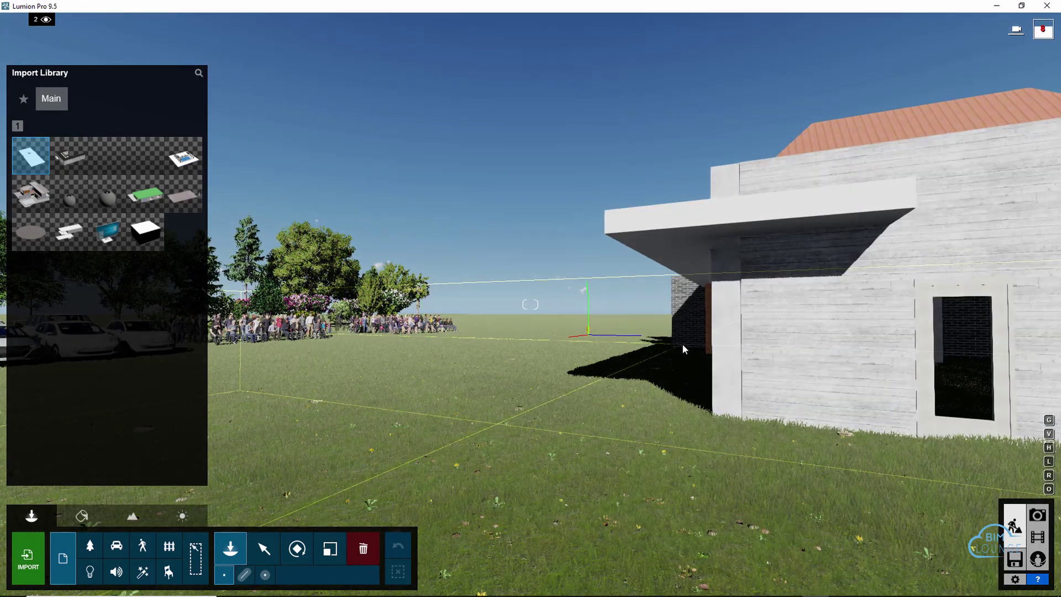
left_click(682, 343)
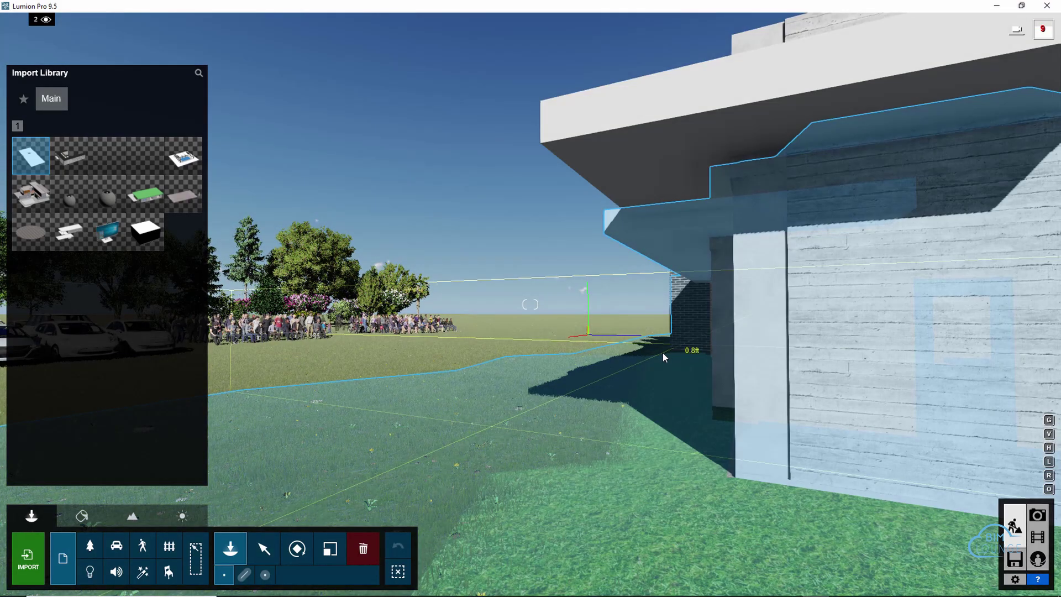
- Select the placed museum model and set its X and Z position to 0
key("w")
scroll(711, 381, "down", 5)
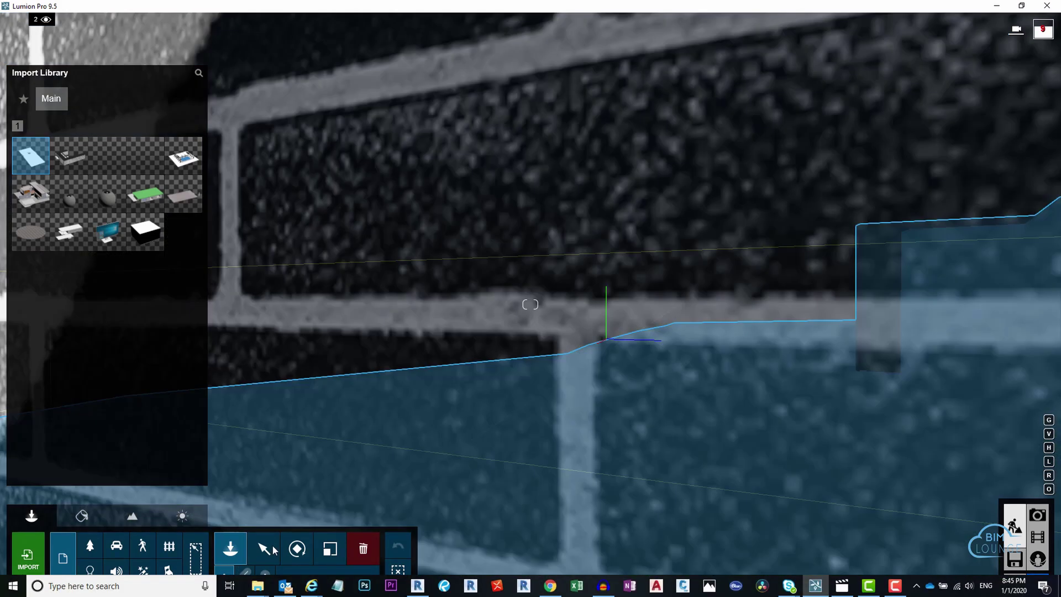
left_click_drag(273, 550, 266, 547)
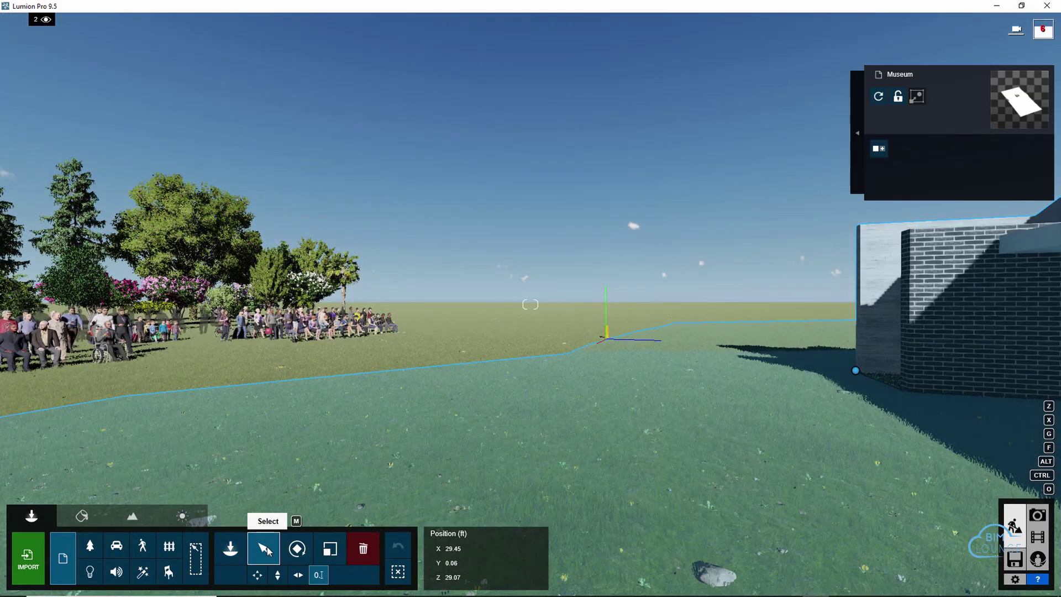
left_click(320, 575)
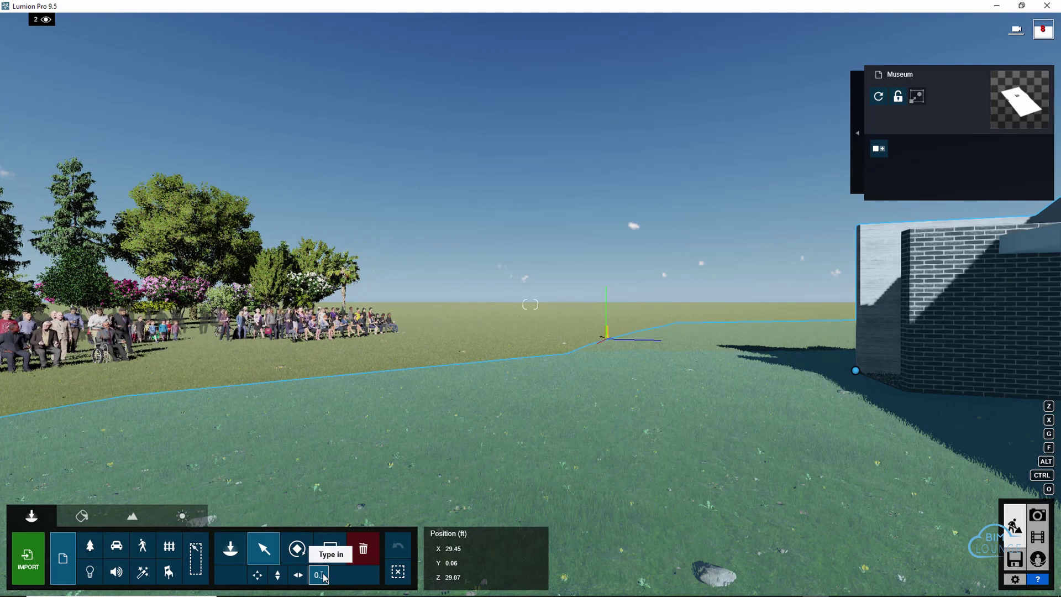
left_click(489, 542)
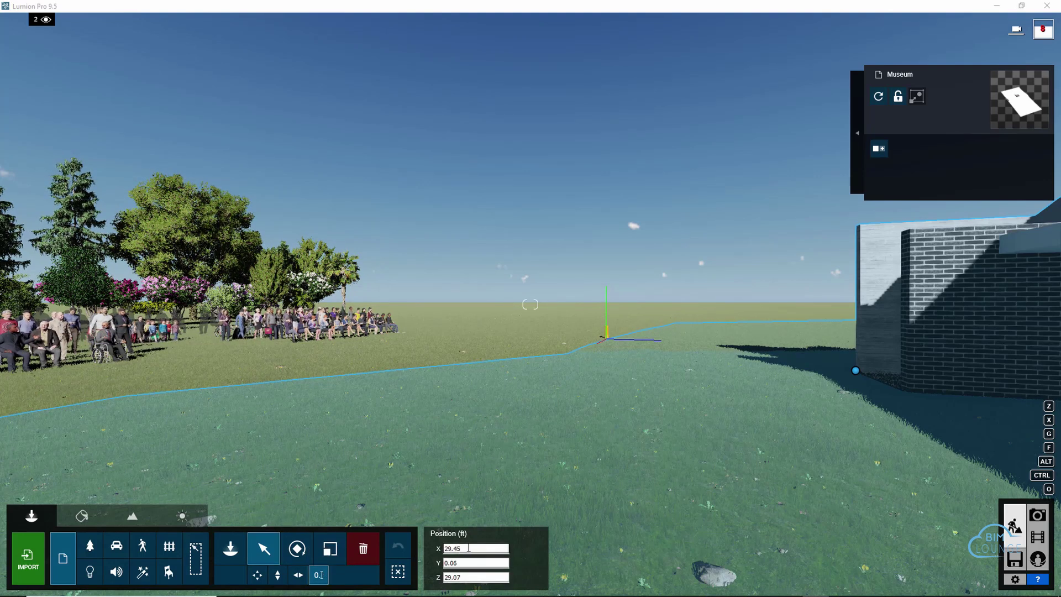
left_click_drag(466, 548, 443, 549)
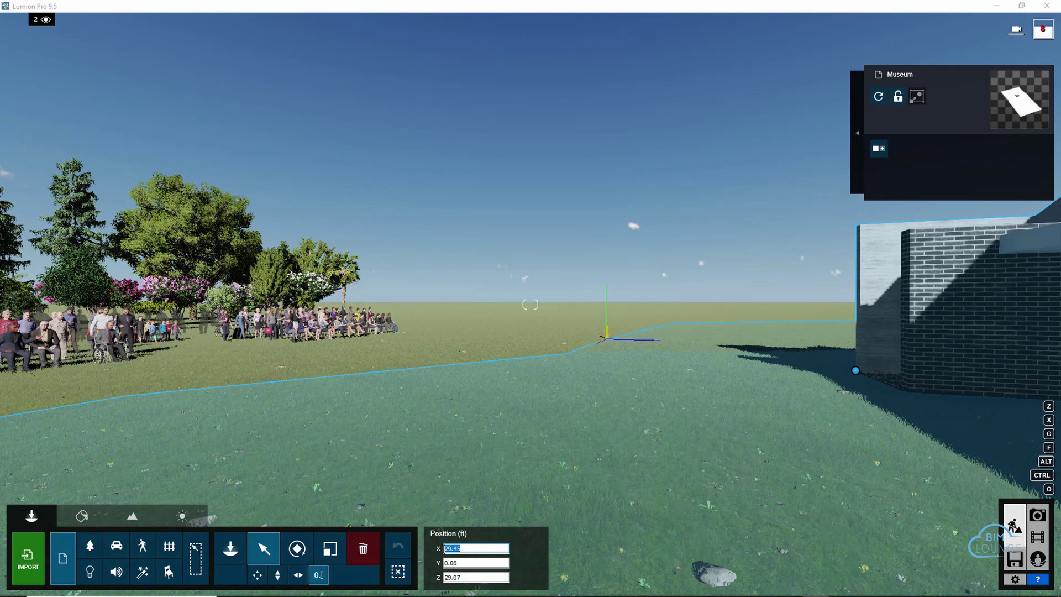
type("0")
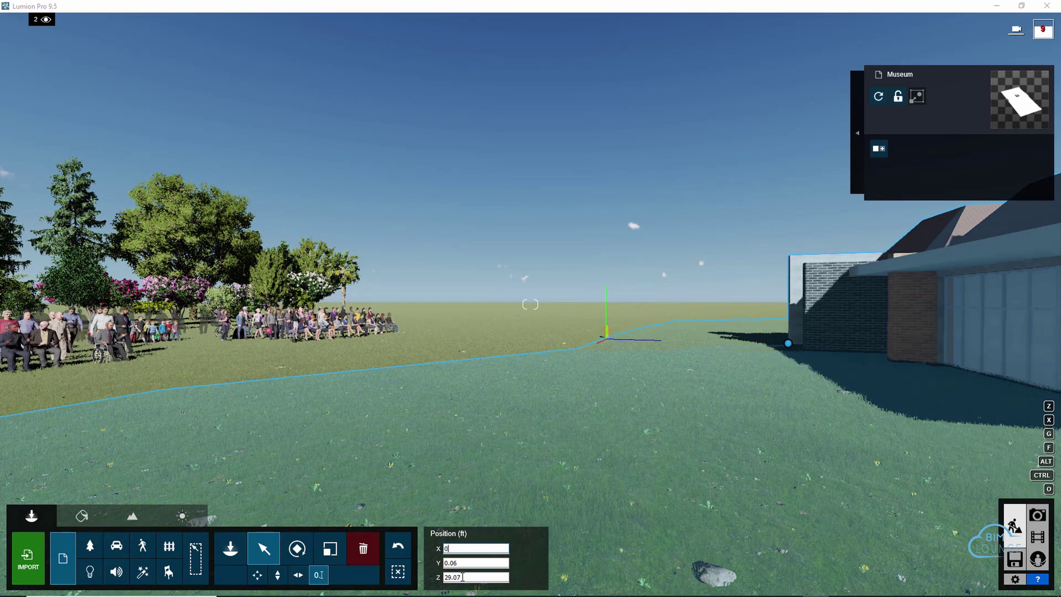
left_click_drag(463, 576, 444, 576)
type("0")
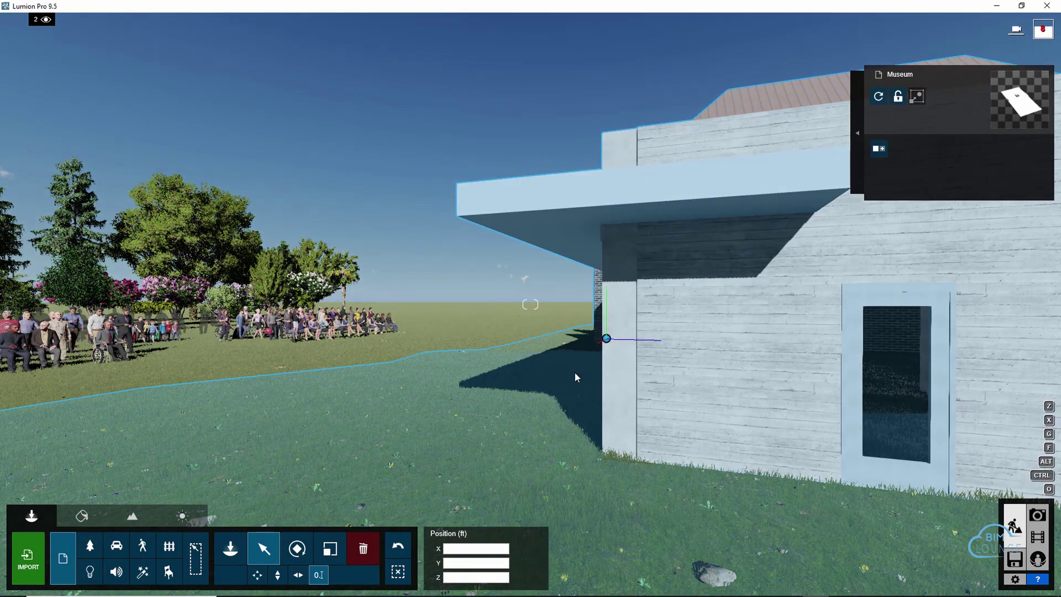
key("Return")
- Examine the museum's insertion point at the wall corner against the scene origin, and check its layer
key("w")
key("a")
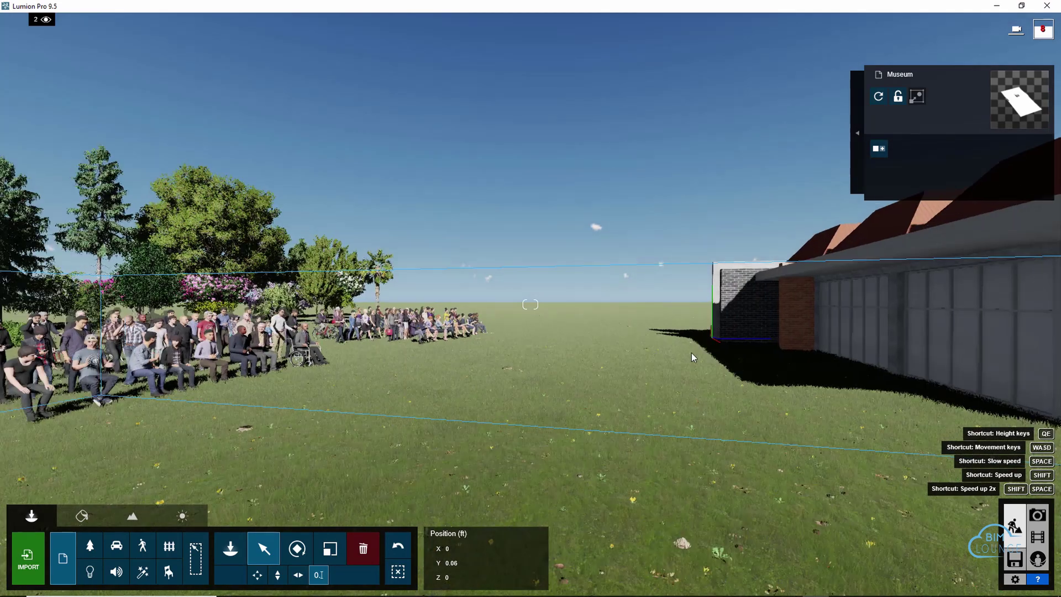
right_click_drag(692, 353, 718, 353)
key("w")
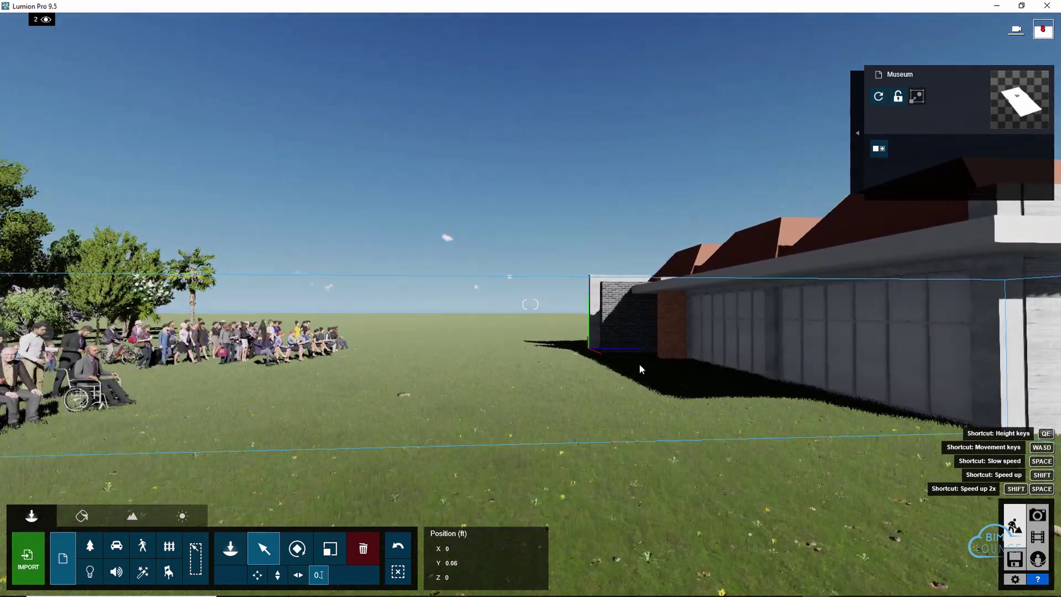
key("w")
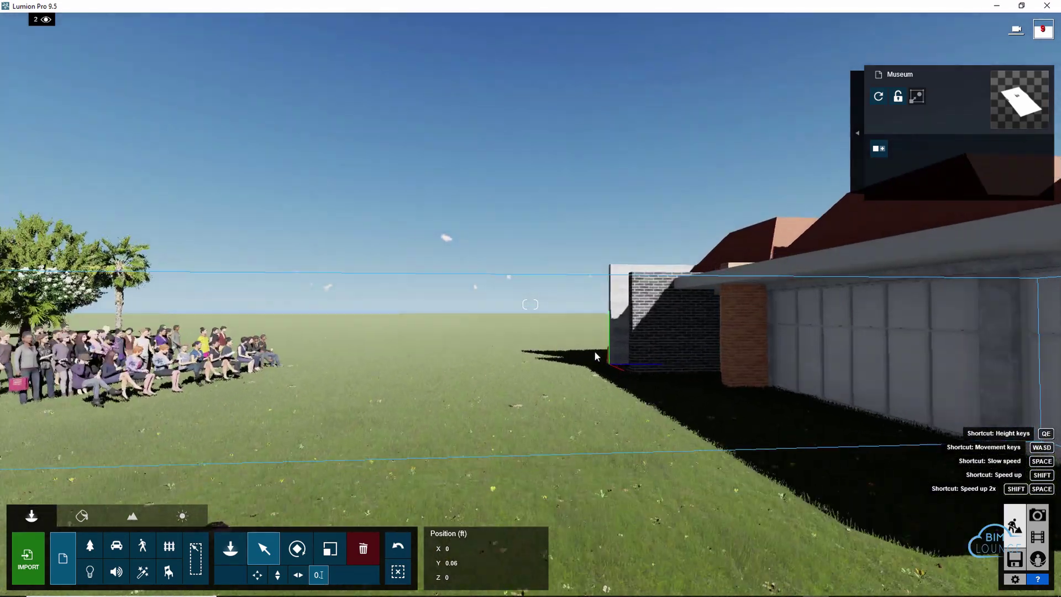
left_click(623, 374)
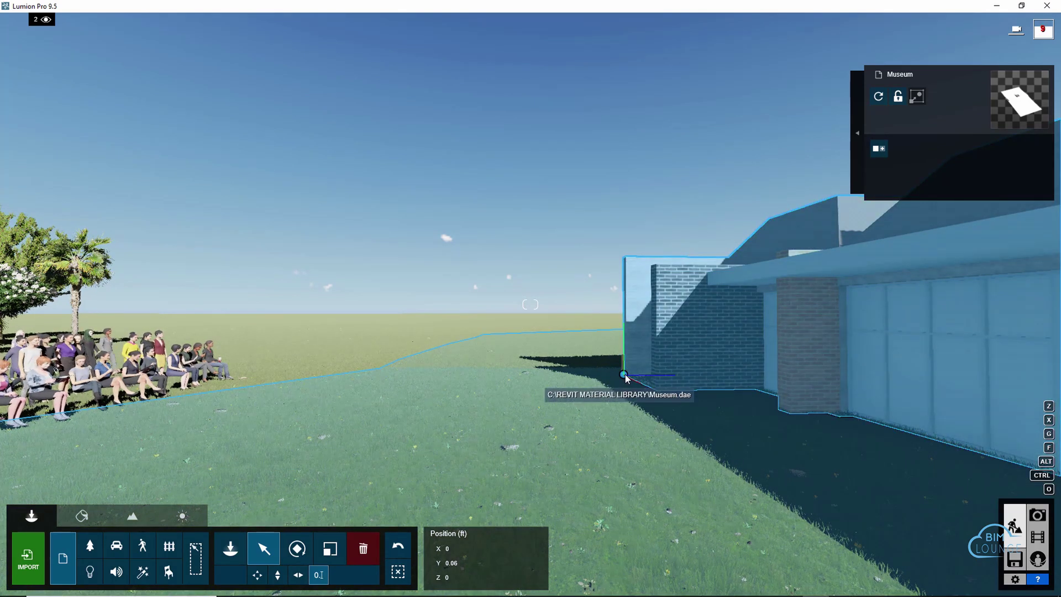
mouse_move(36, 22)
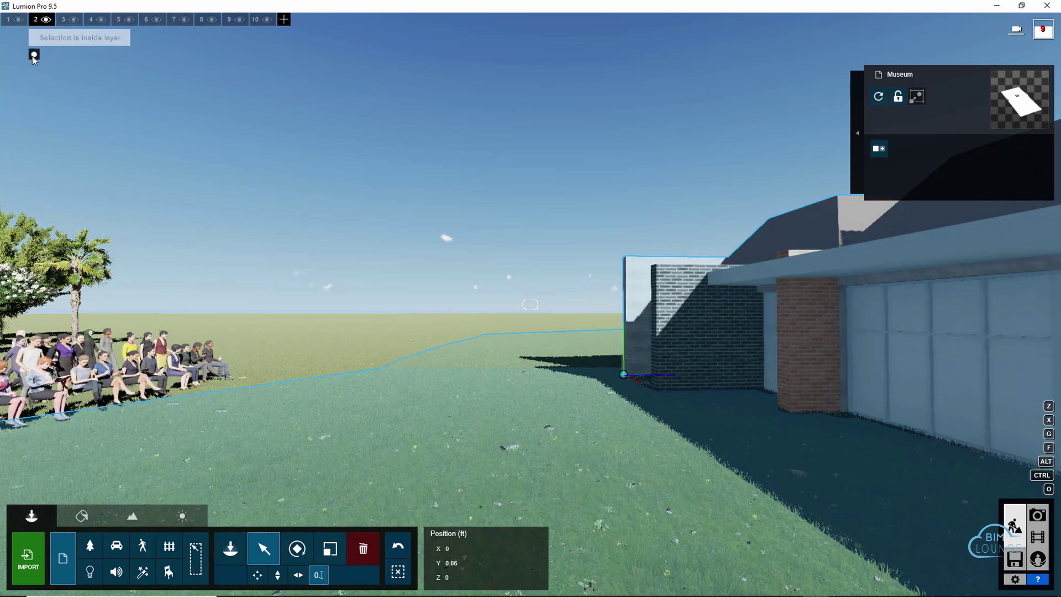
- Inspect the museum's side and front facades and the materials imported with them
right_click_drag(376, 148, 544, 381)
key("d")
key("d")
key("d")
key("s")
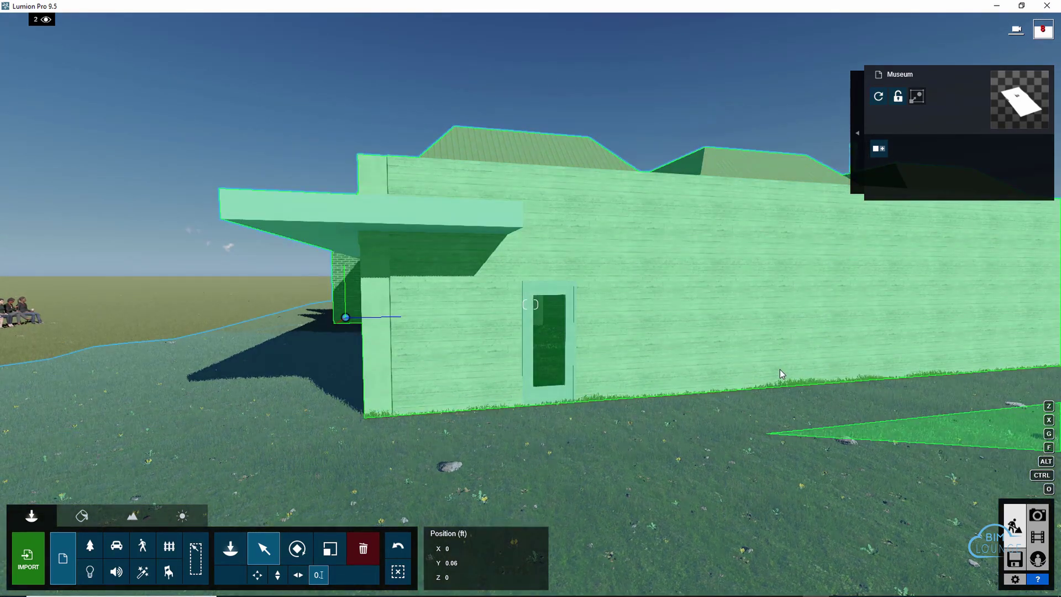
key("a")
right_click_drag(780, 369, 906, 381)
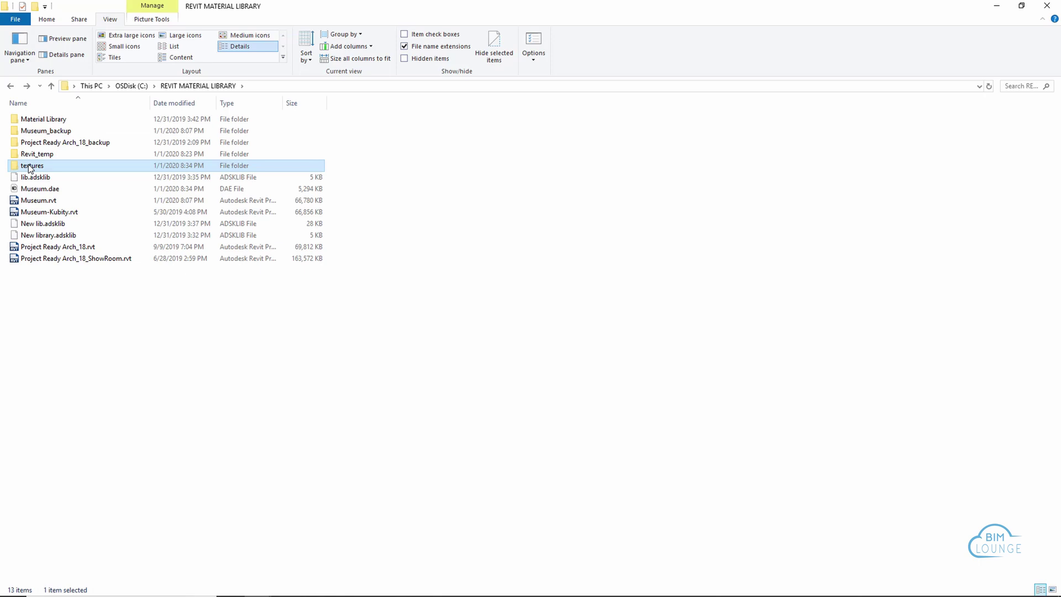
- Switch to File Explorer and open the textures folder inside REVIT MATERIAL LIBRARY
double_click(32, 167)
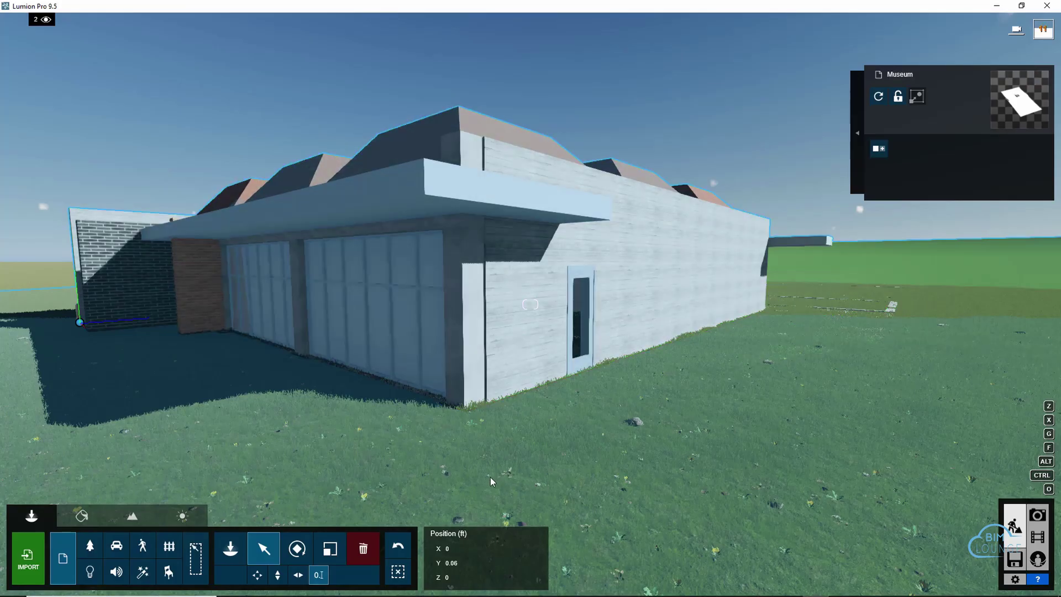
- Assign the Glass Advanced material to the museum's front window panes in the Material Editor and save the change
left_click(422, 349)
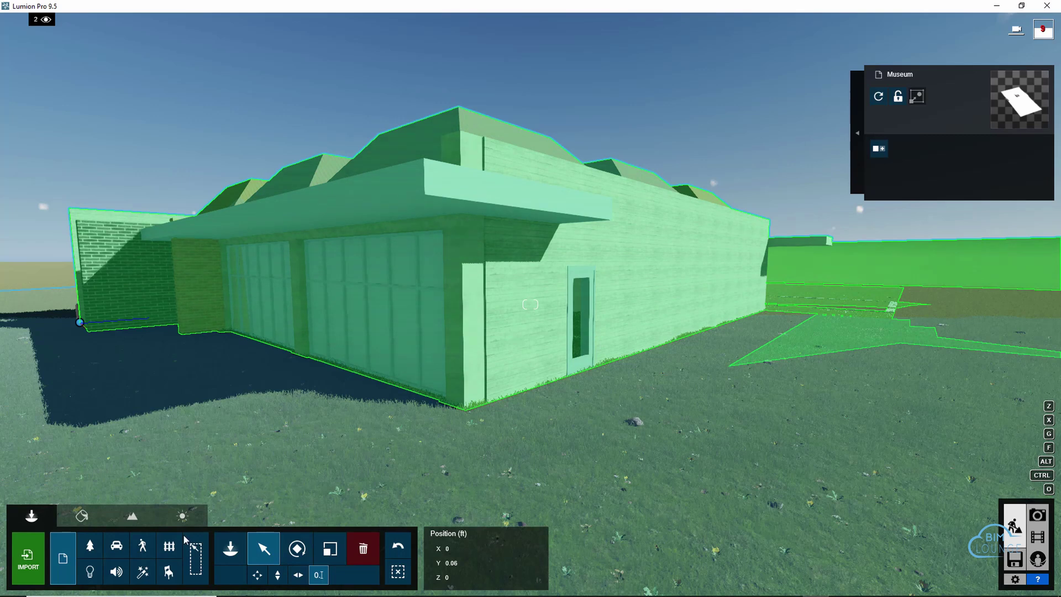
left_click(77, 522)
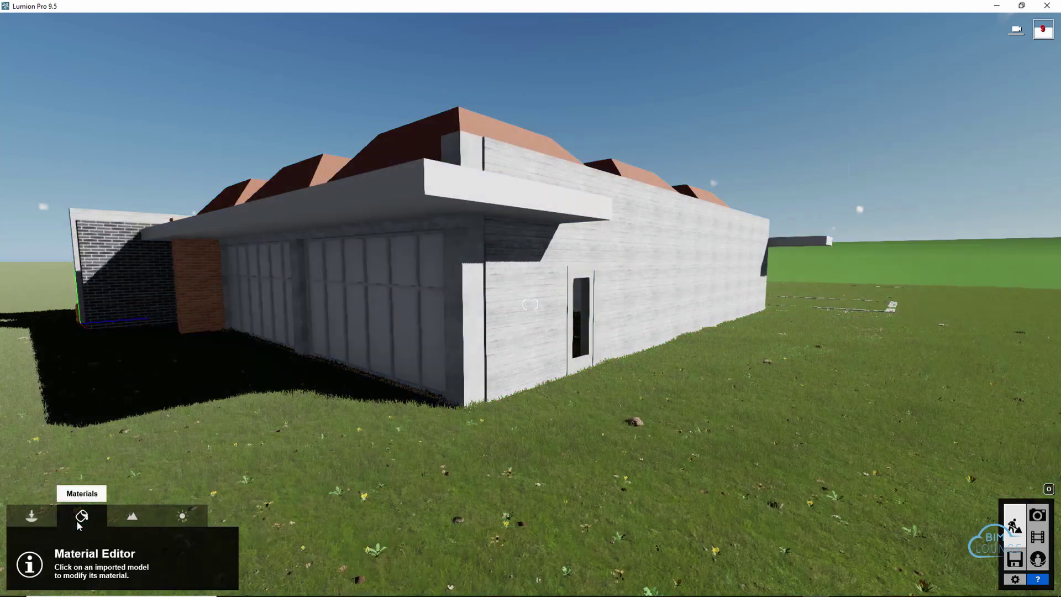
left_click(437, 309)
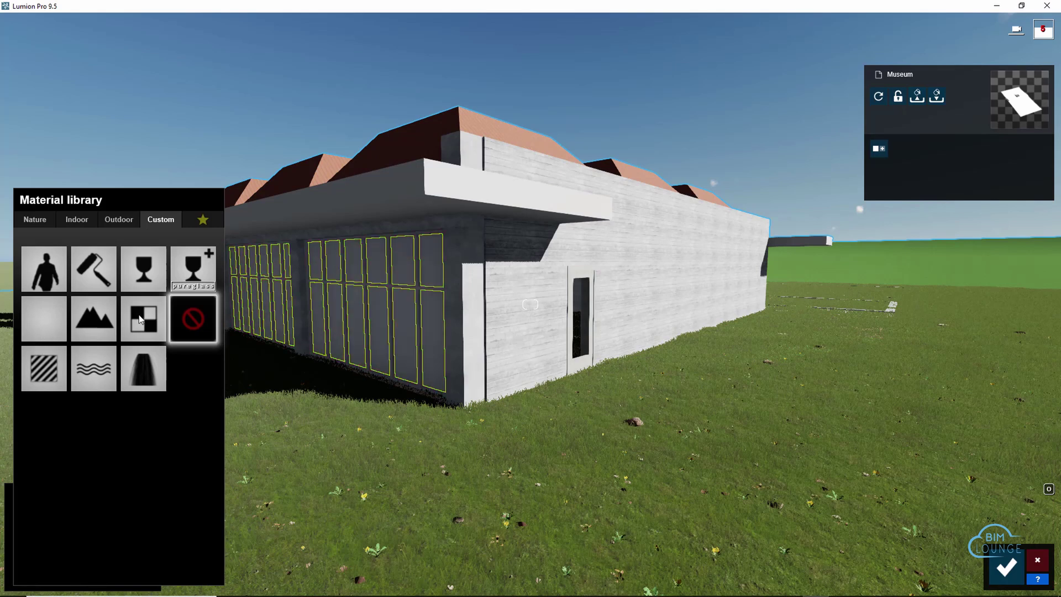
left_click(193, 267)
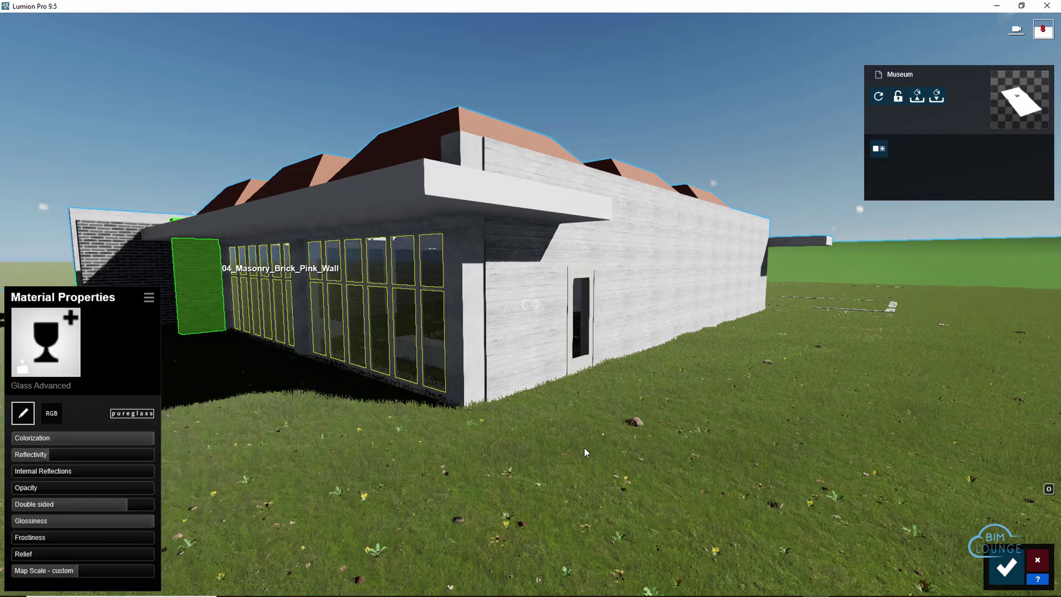
left_click(1006, 566)
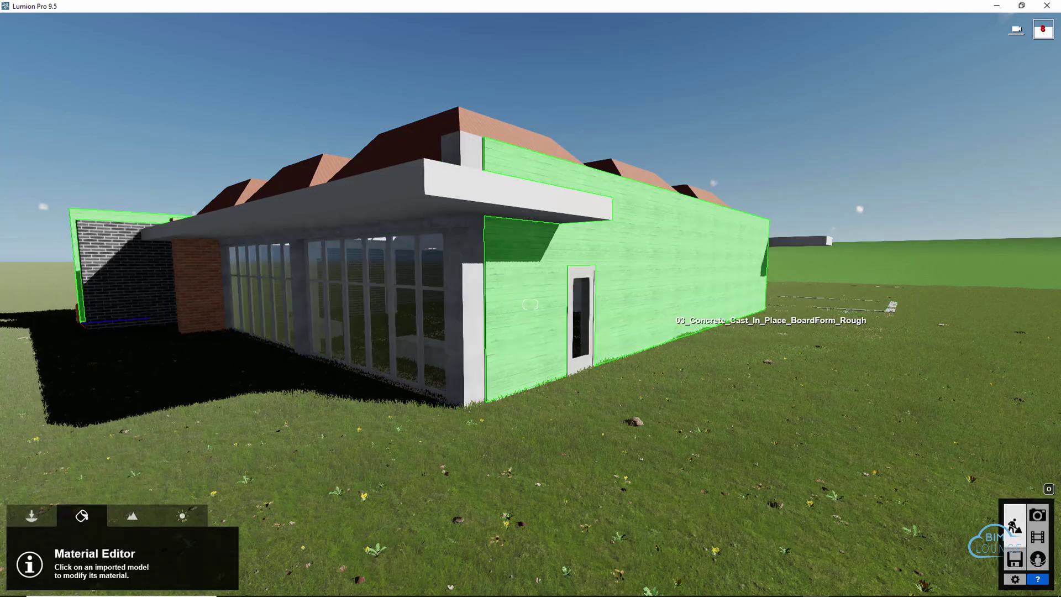
- Look over the museum's side facade and roof, and restore the Elevation_02 and Elevation_03d cameras in Photo mode
key("d")
key("d")
right_click_drag(773, 326, 694, 266)
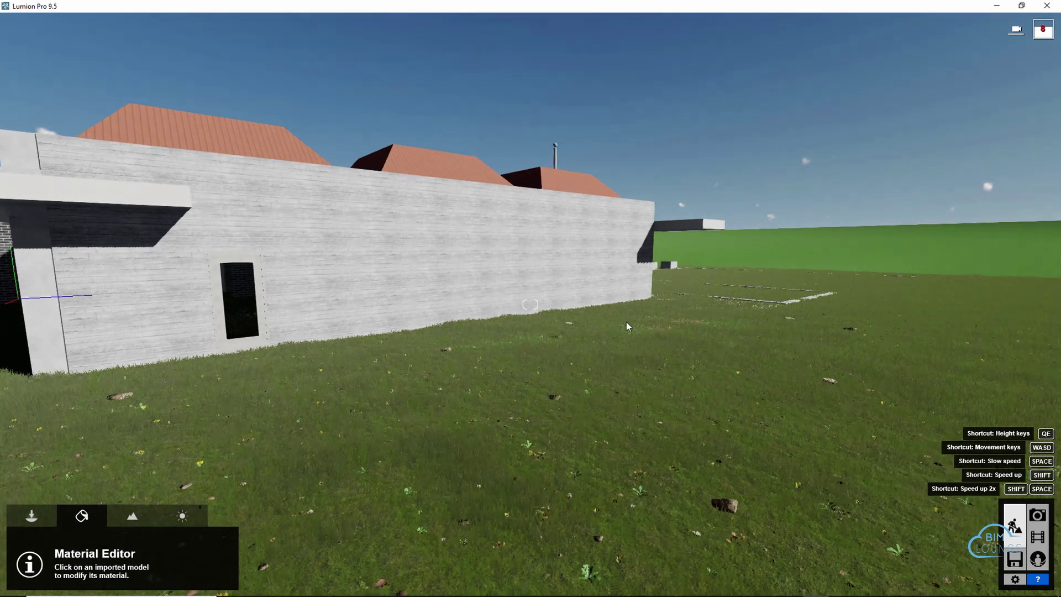
key("a")
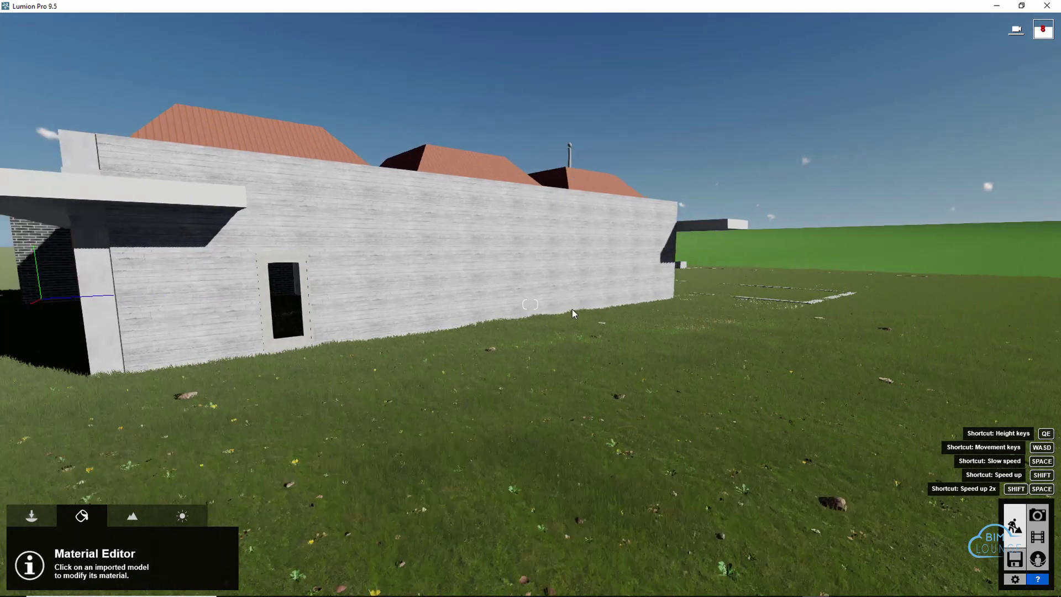
middle_click_drag(562, 334, 539, 333)
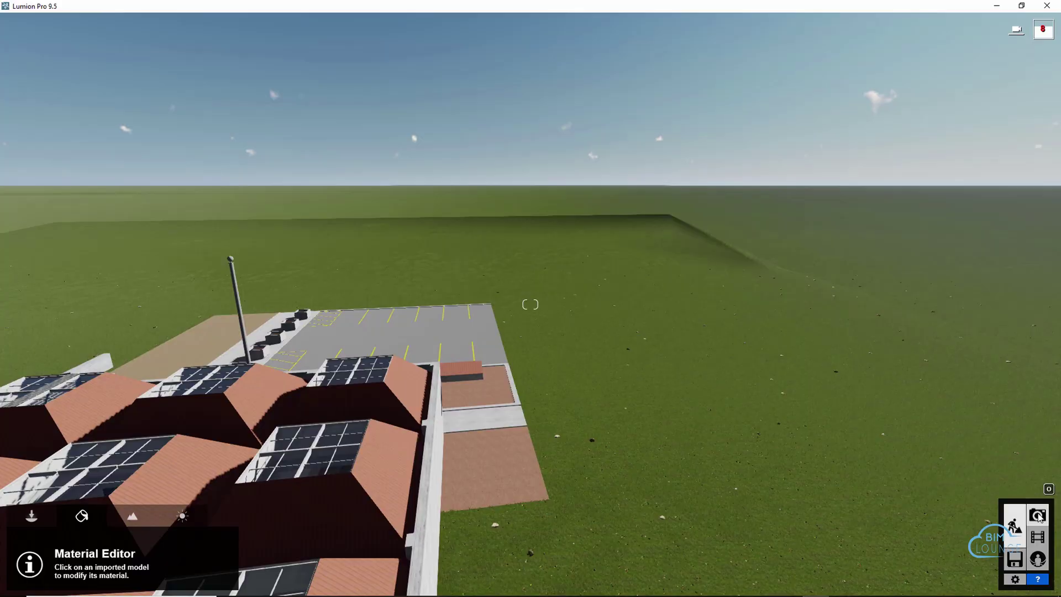
left_click(1037, 516)
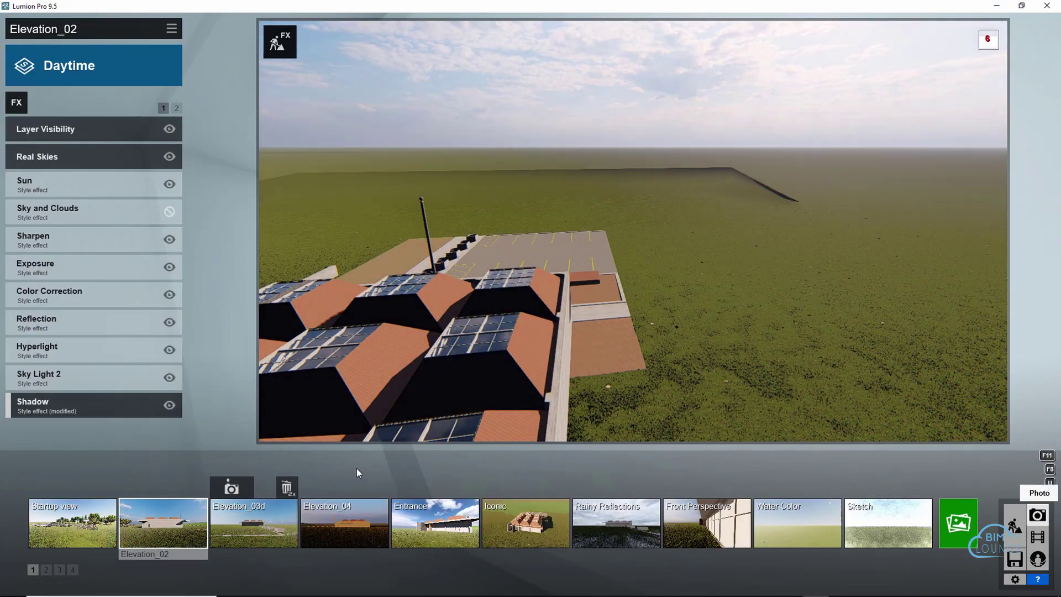
left_click(166, 534)
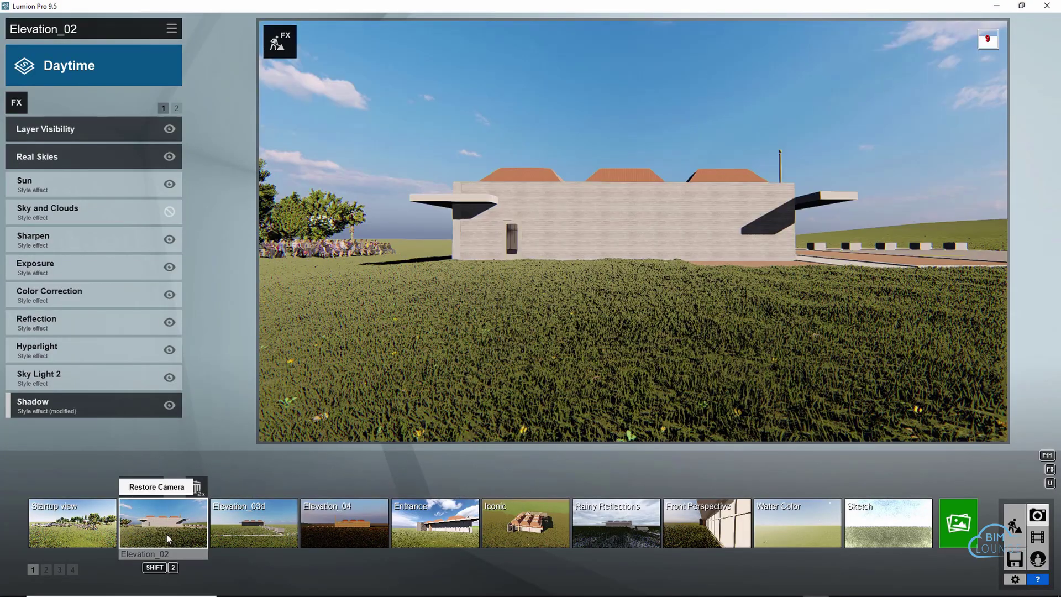
left_click(237, 528)
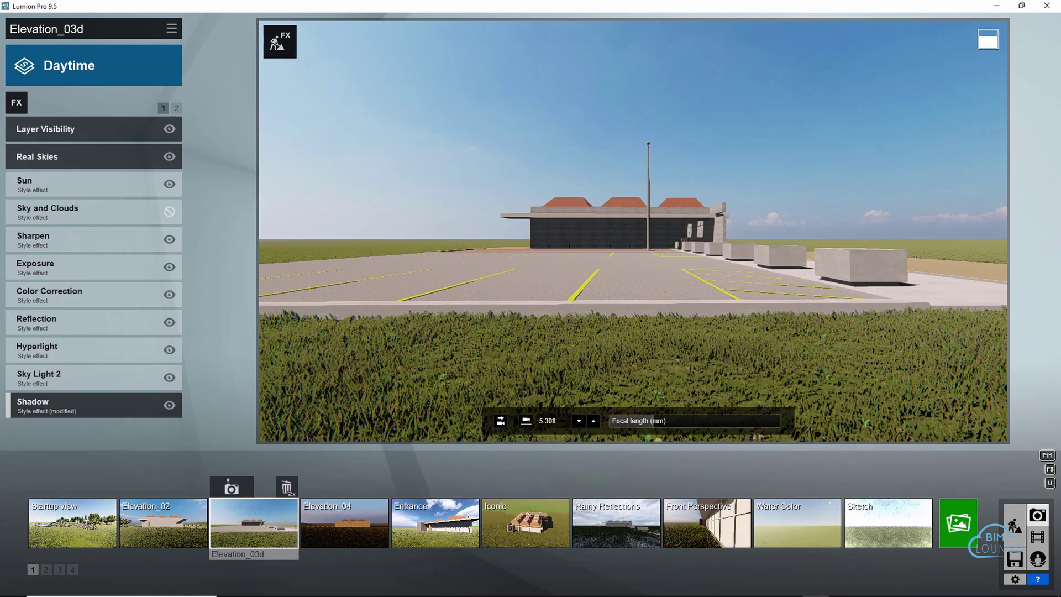
- Examine the parking lot, planters and brick facade of the museum up close, starting from the Elevation_03d view
key("w")
key("q")
right_click_drag(633, 231, 654, 330)
key("w")
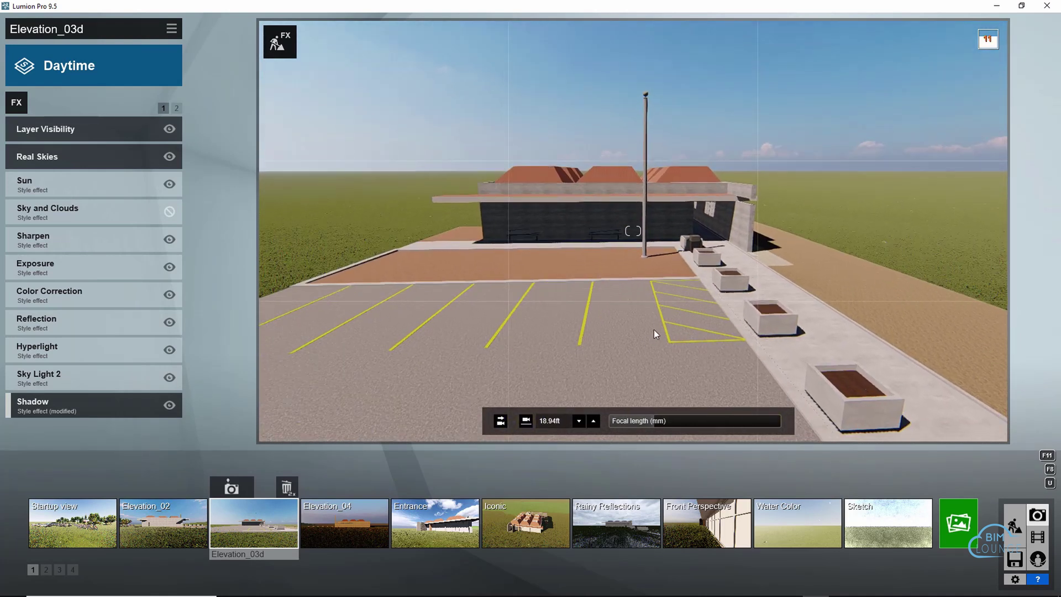
key("w")
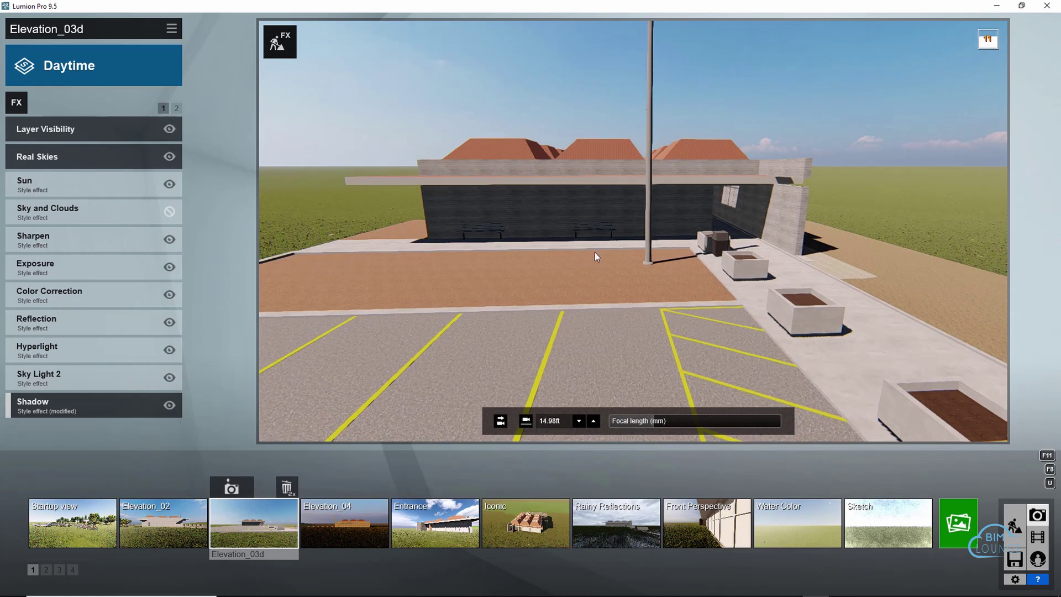
key("w")
right_click_drag(633, 231, 642, 94)
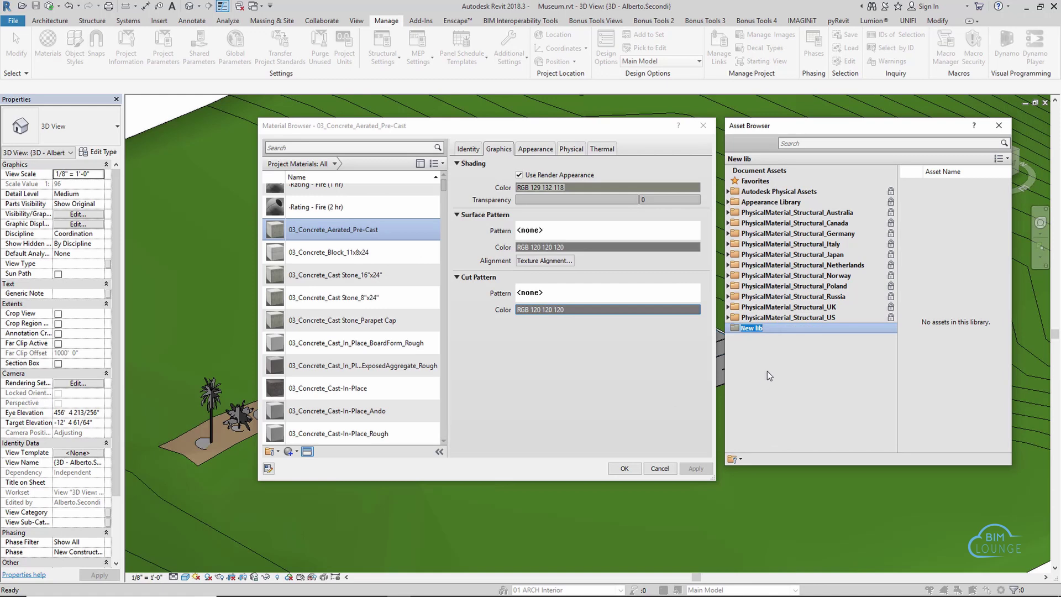
- Create the asset library New lib in Revit and copy a Ceramic asset from Autodesk Physical Assets into it
key("Return")
left_click(728, 191)
left_click(805, 203)
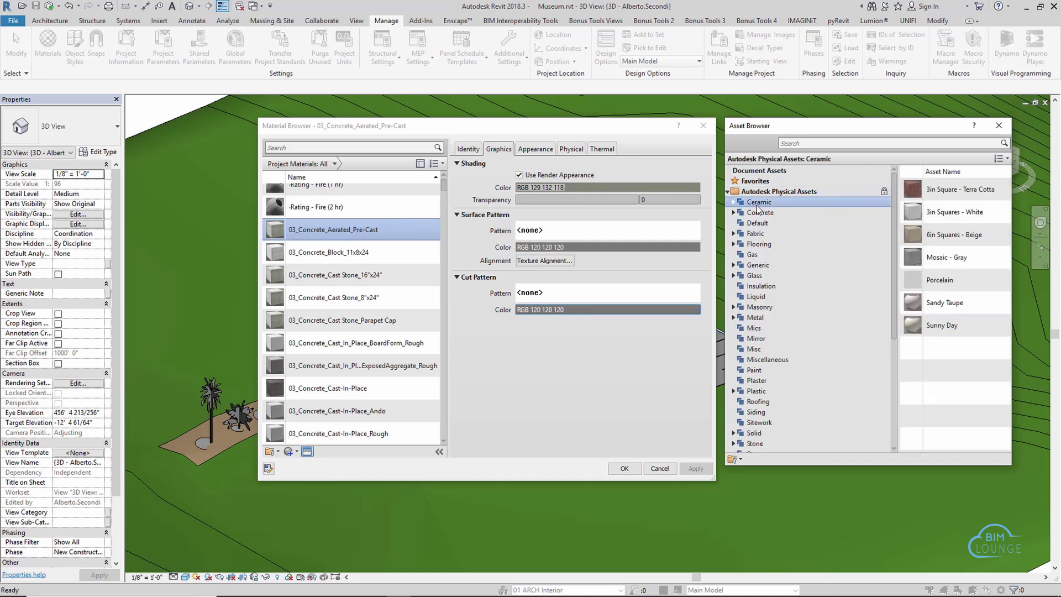
left_click(728, 192)
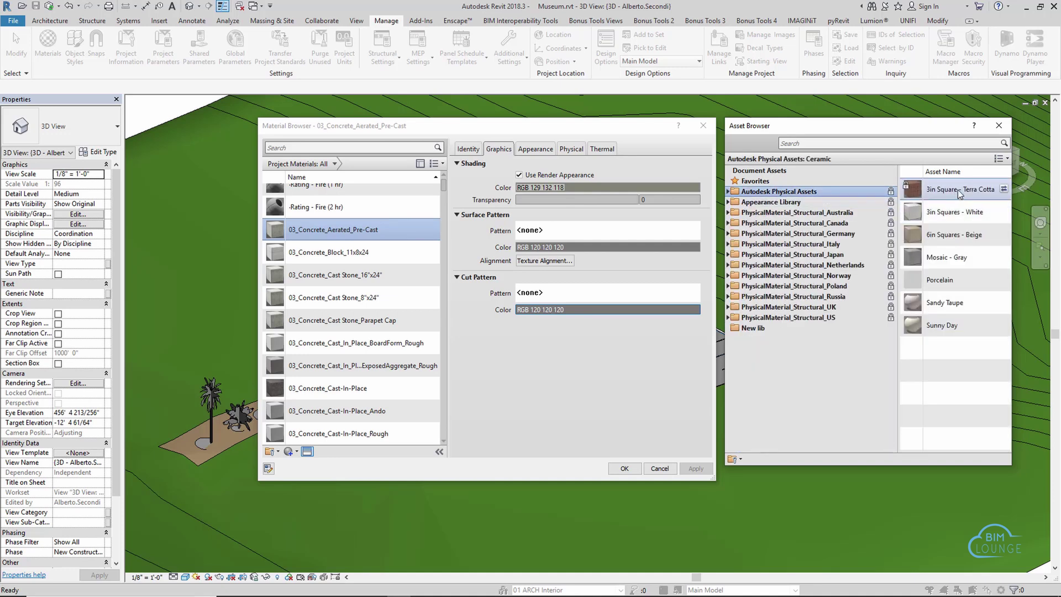
left_click_drag(943, 205, 801, 334)
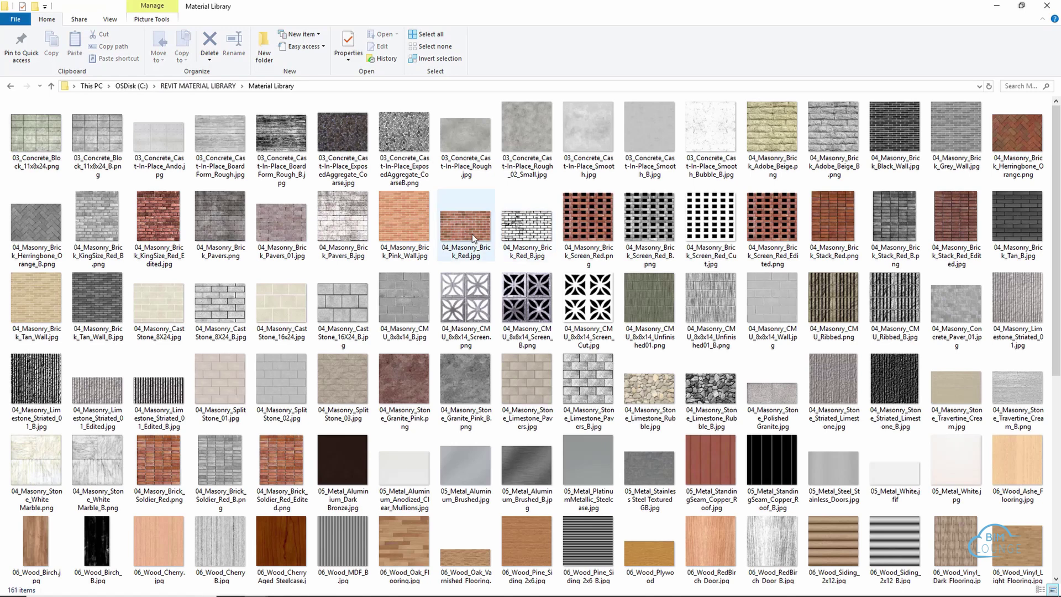
- Look through the texture images in the Material Library folder and view the museum model in Revit up close
scroll(500, 347, "down", 5)
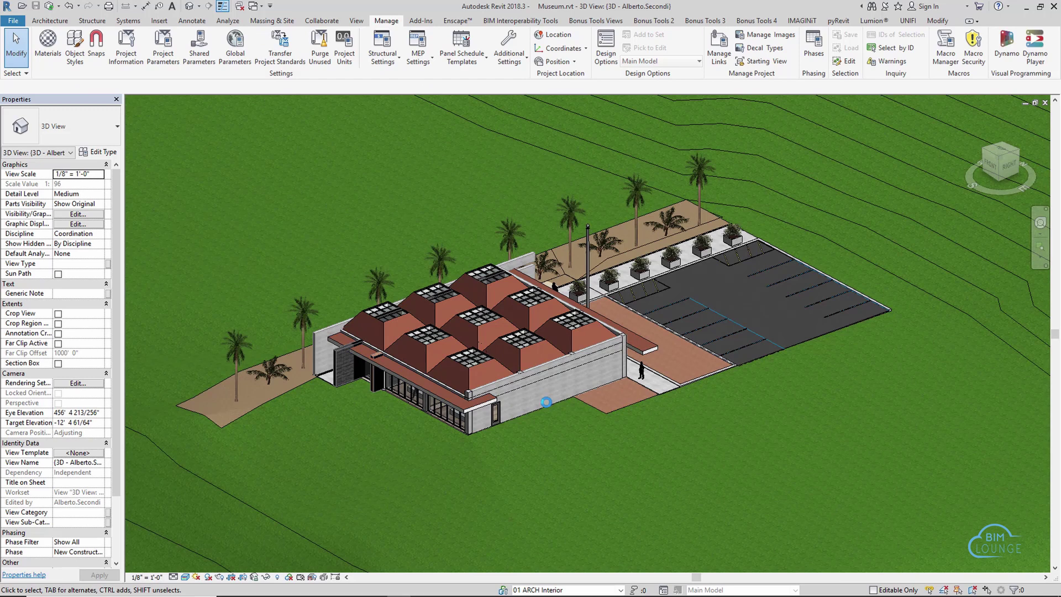
scroll(549, 403, "up", 8)
scroll(551, 402, "up", 2)
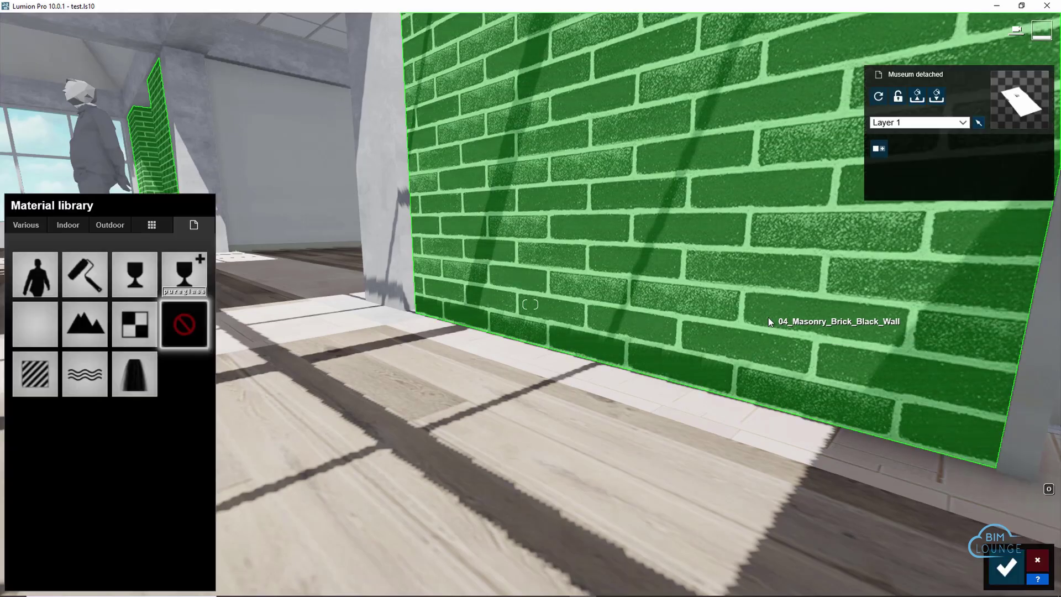
- Replace the 04_Masonry_Brick_Black_Wall material in Lumion with the dark Poliigon brick from the Outdoor library's fourth page
left_click(110, 224)
left_click(85, 321)
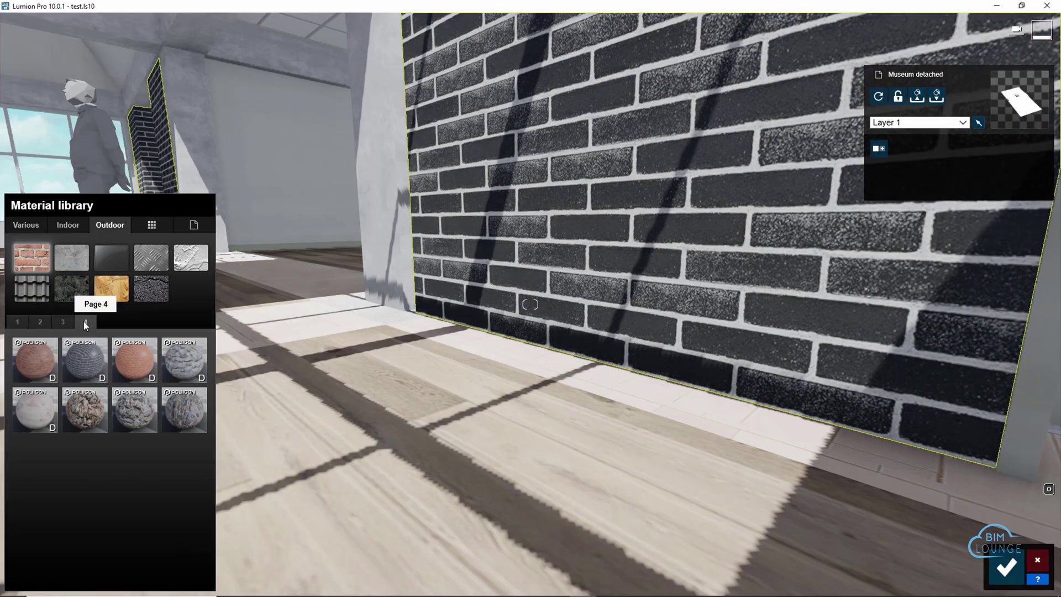
left_click(92, 357)
- Replace the 06_Wood_Flooring_Vinyl_02 floor material with a light Indoor wood from the second page and finish editing the materials
left_click(373, 439)
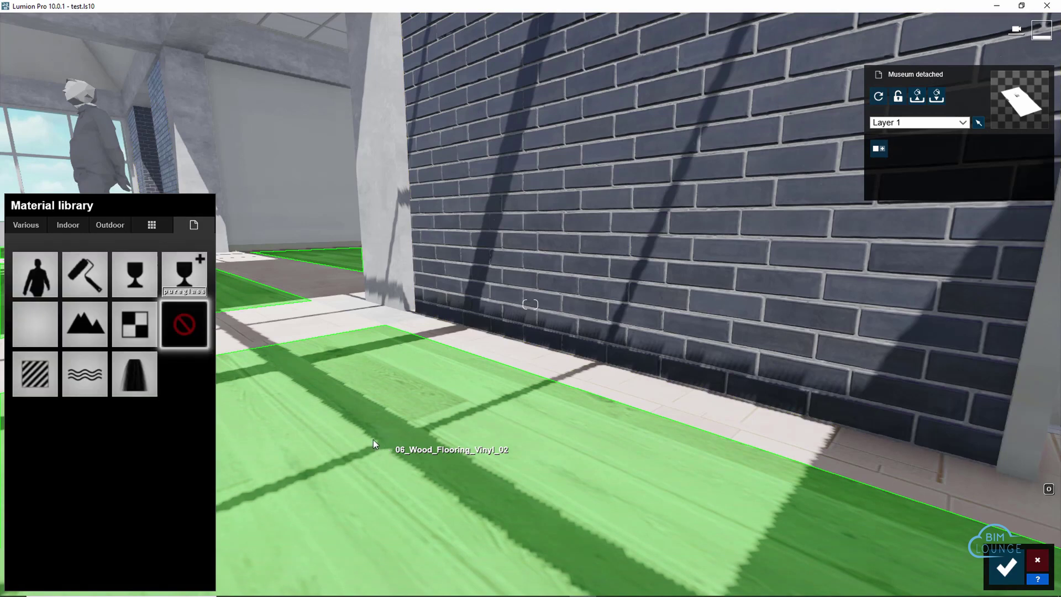
left_click(80, 225)
left_click(146, 289)
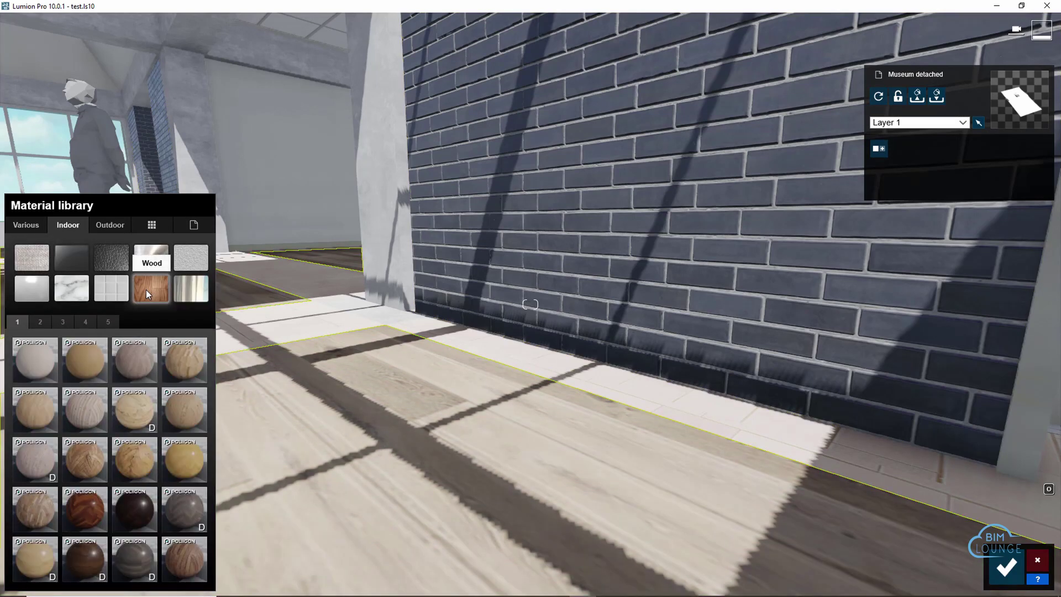
left_click(41, 323)
left_click(89, 354)
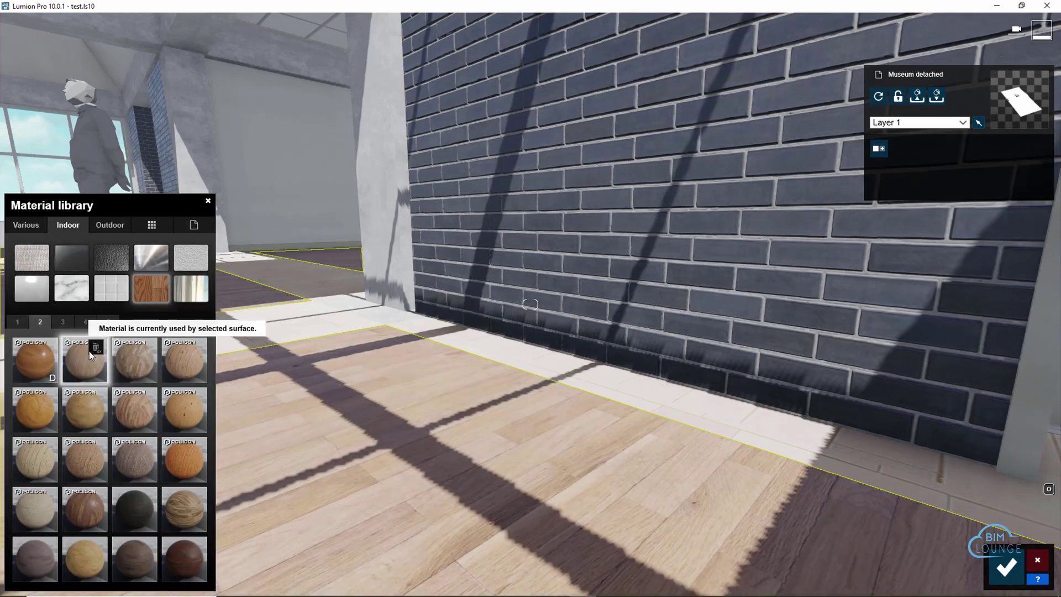
left_click(1007, 568)
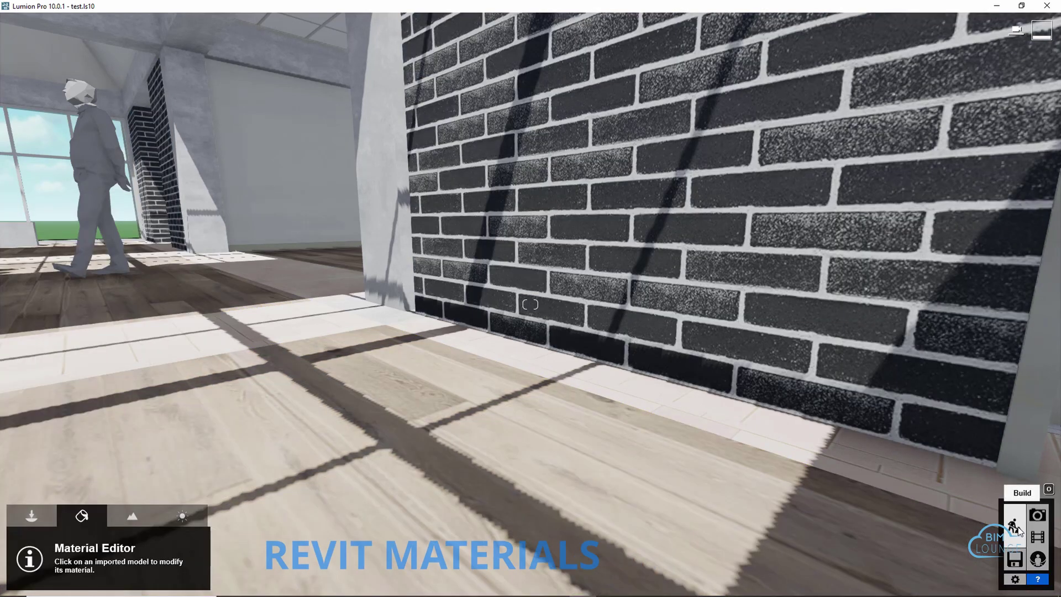